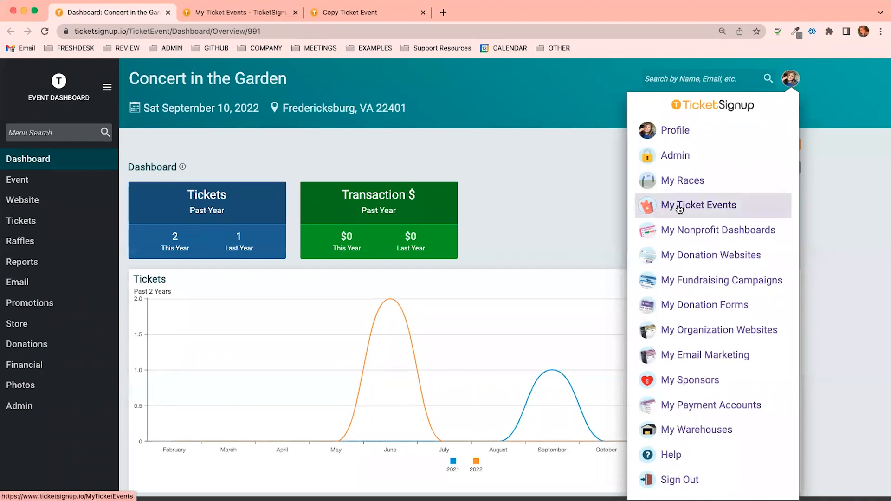
Find the past Concert in the Garden event with 3 tickets in My Ticket Events and start copying it.
left_click(239, 13)
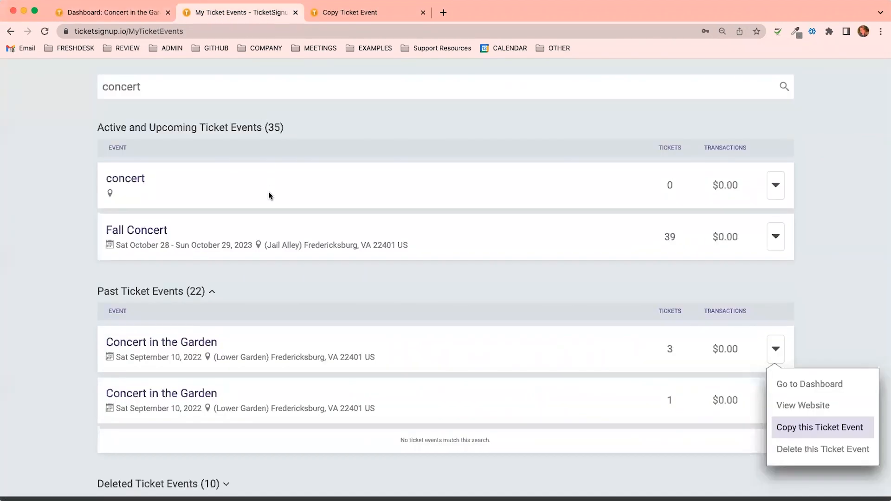
scroll(239, 227, "up", 3)
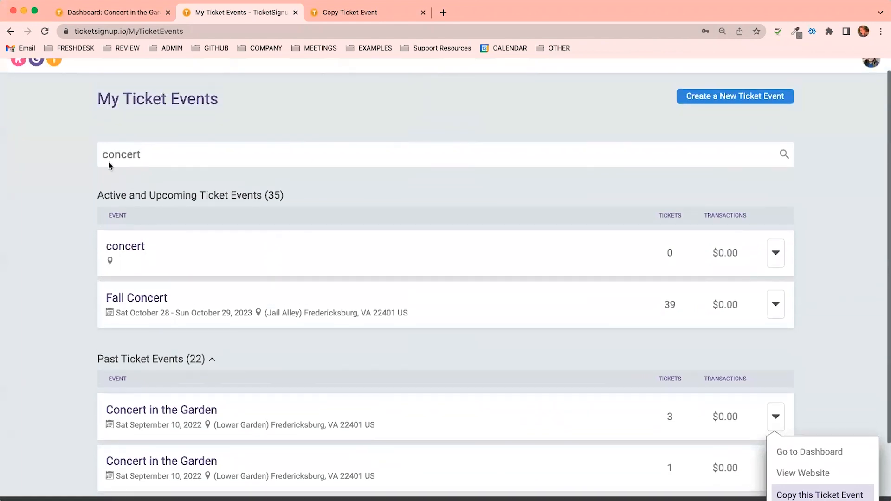
left_click(69, 159)
scroll(156, 202, "down", 3)
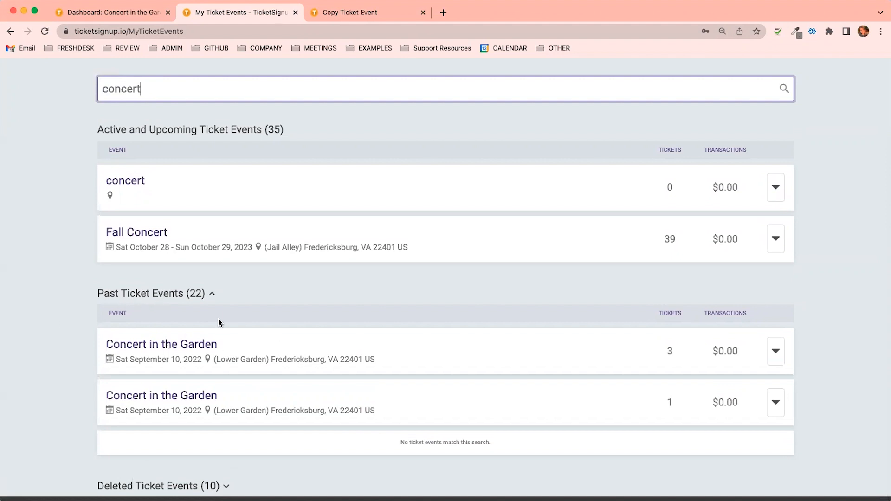
left_click(780, 359)
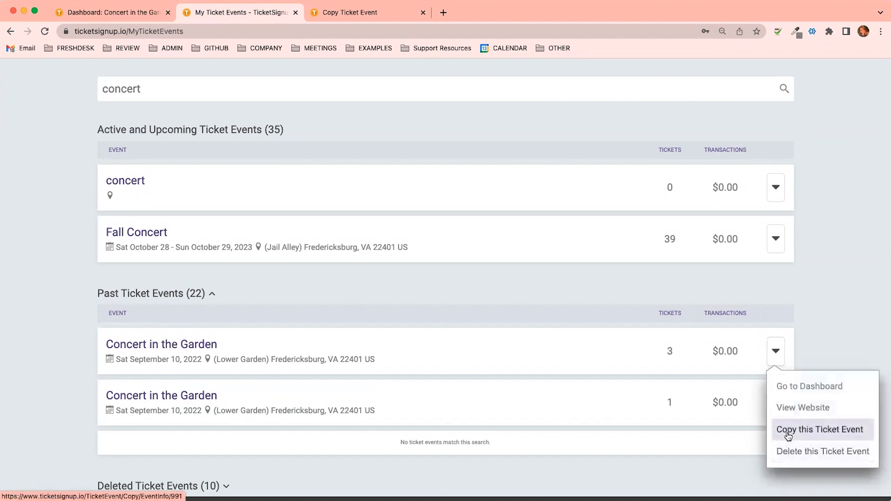
left_click(819, 429)
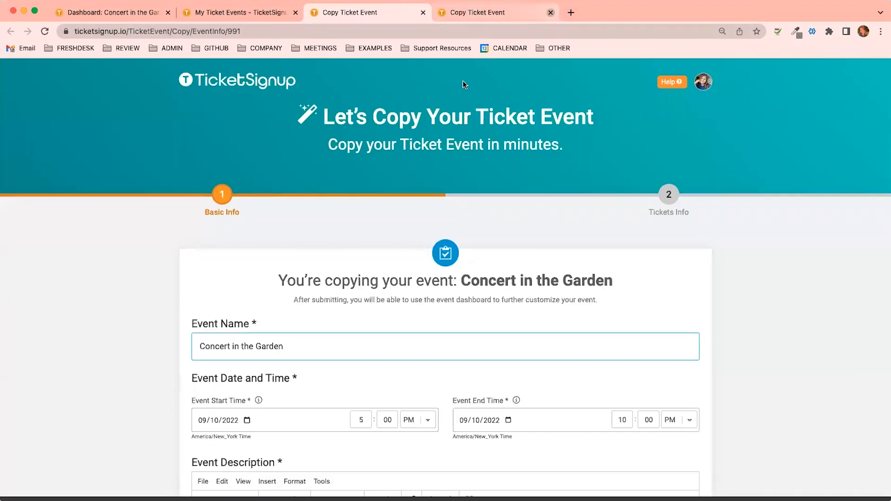
Set the copied event's start date to 09/12/2023 and its end date to 09/13/2023.
scroll(463, 82, "down", 5)
scroll(297, 274, "up", 1)
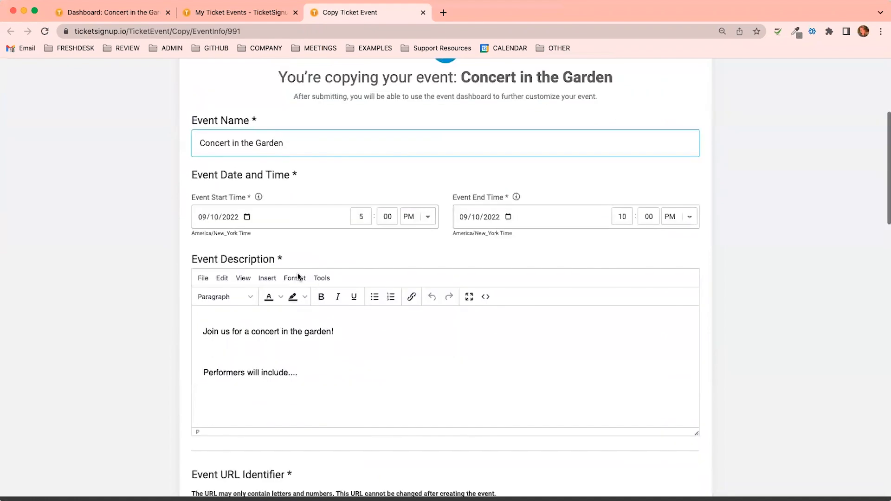
left_click(218, 219)
left_click(216, 218)
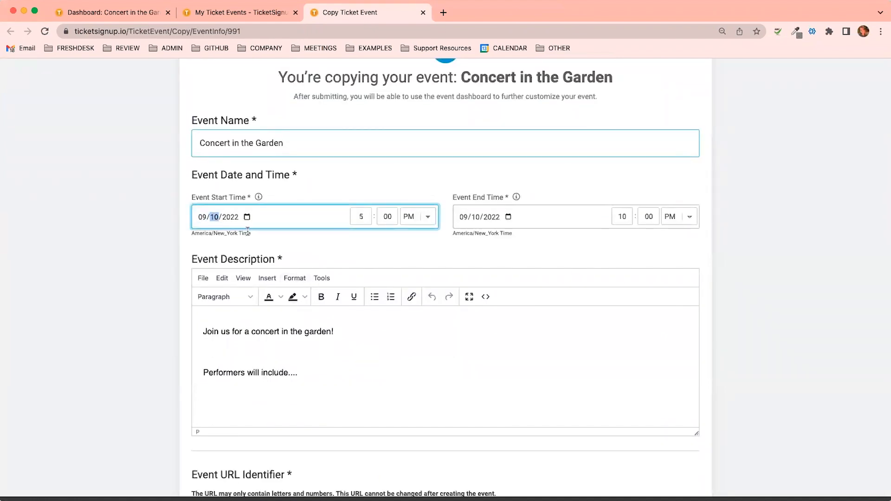
type("12/2023")
left_click(476, 218)
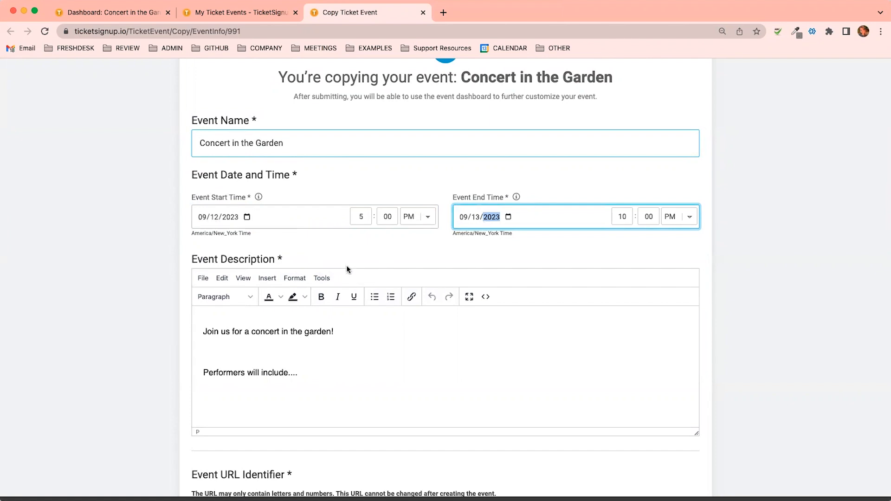
Change the event URL identifier to ConcertintheGarden2023.
scroll(347, 265, "down", 2)
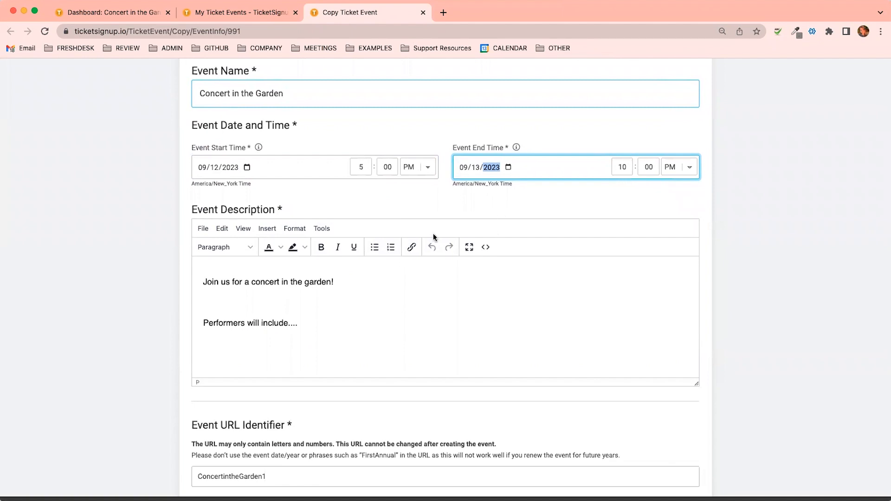
scroll(357, 189, "down", 5)
scroll(258, 334, "down", 3)
left_click(271, 269)
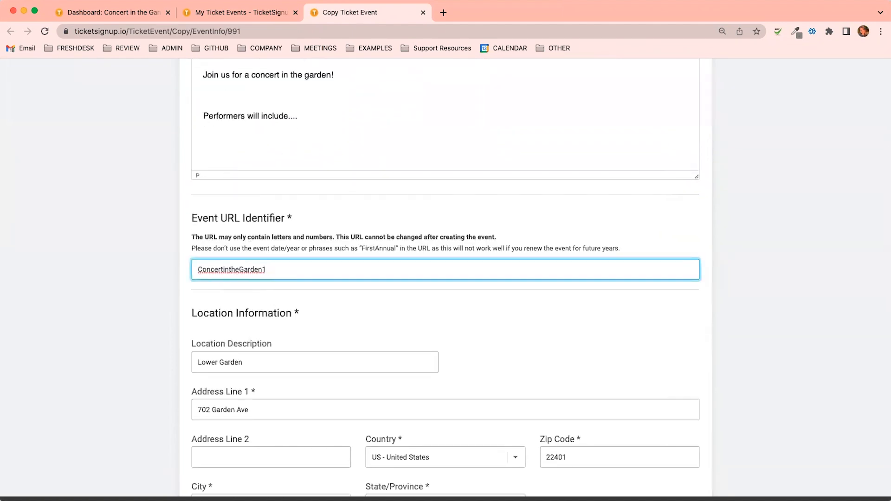
key("BackSpace")
type("2023")
Mark the event as not in its first year and set the estimated number of attendees to Up to 100.
scroll(304, 286, "down", 4)
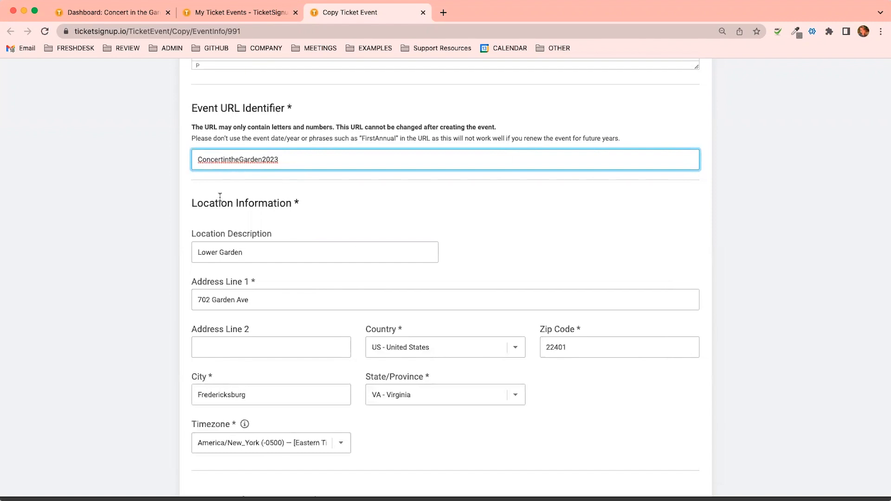
scroll(220, 197, "down", 7)
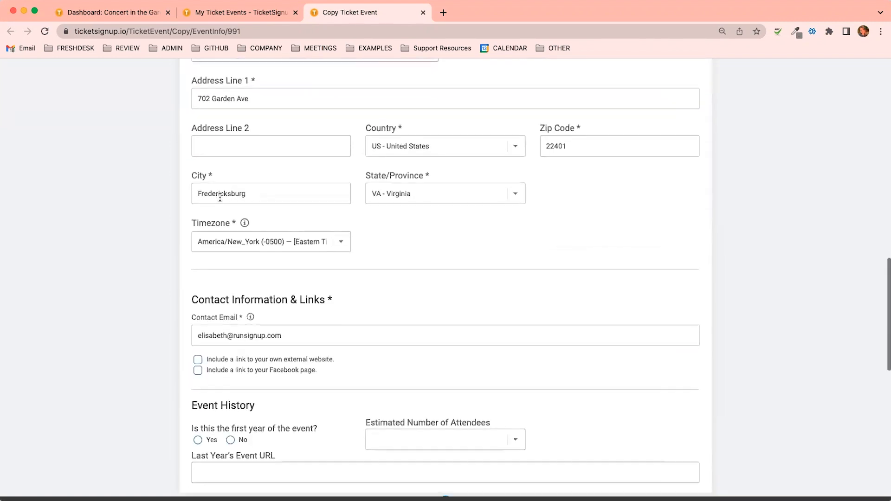
scroll(220, 197, "down", 1)
left_click(230, 249)
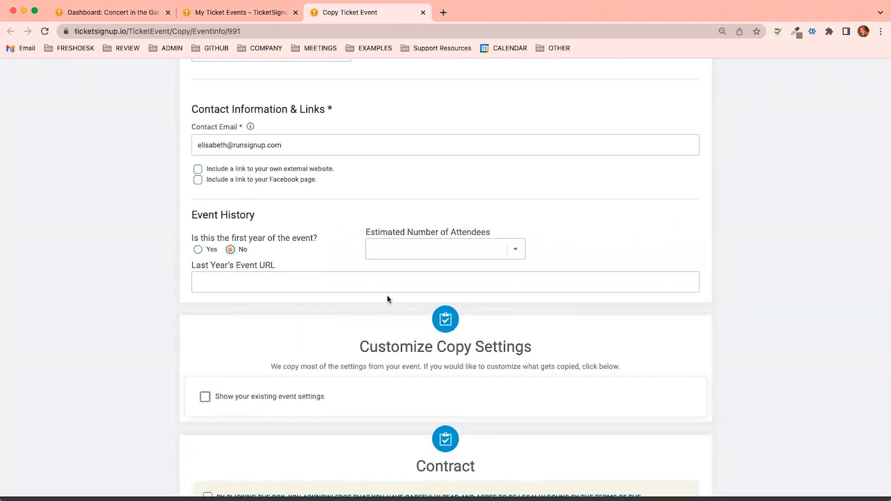
left_click(400, 250)
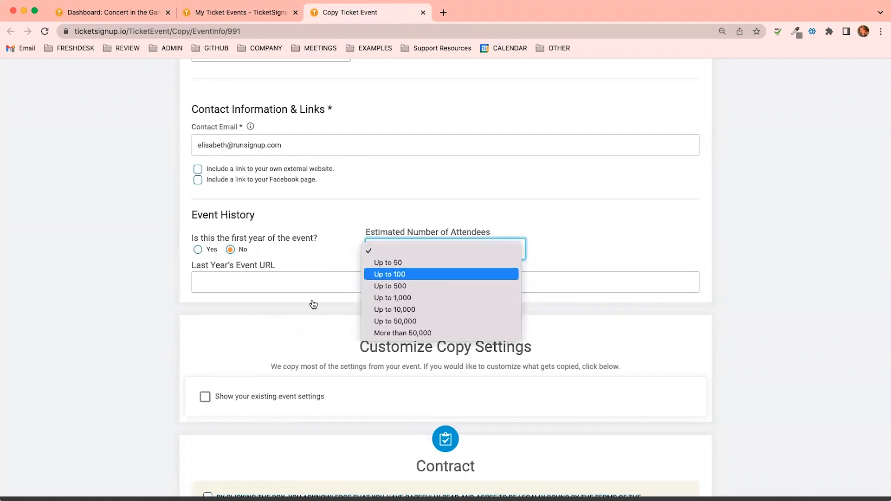
scroll(252, 305, "down", 3)
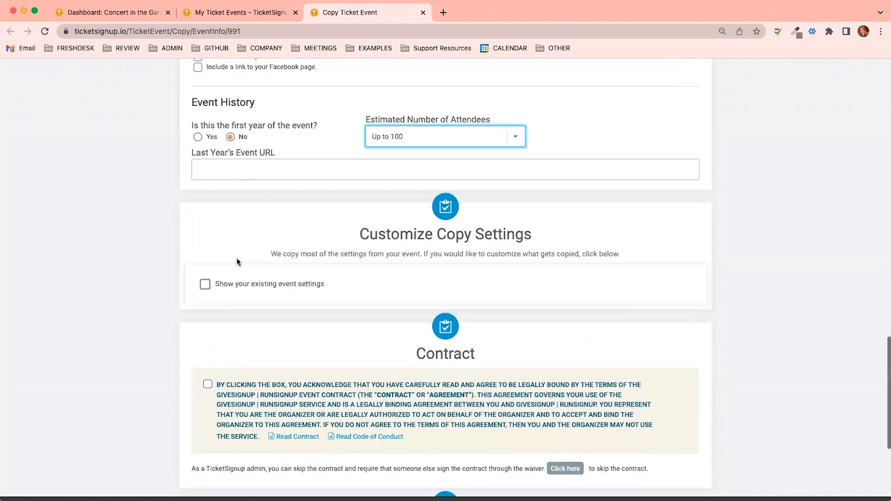
Show the existing event settings to review which feature sets and tab settings get copied, and hide them again.
scroll(251, 241, "down", 1)
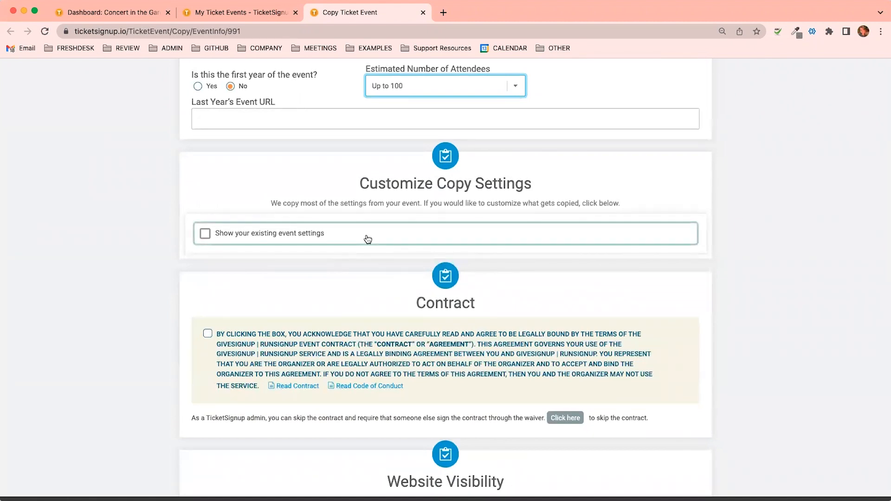
left_click(219, 236)
scroll(298, 396, "down", 3)
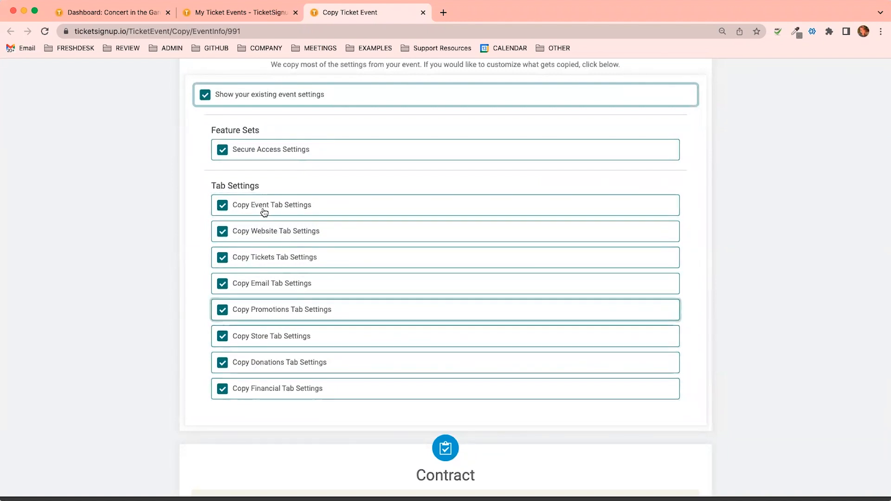
scroll(215, 277, "down", 1)
scroll(274, 207, "up", 4)
left_click(260, 189)
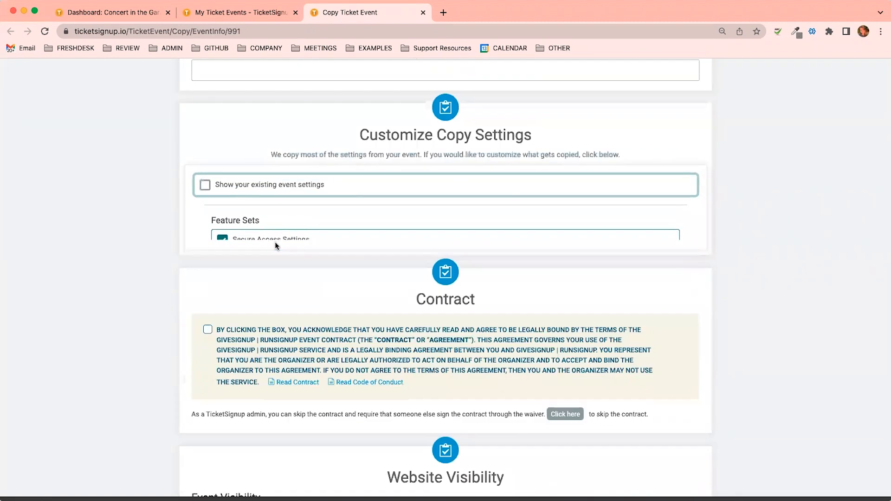
Agree to the event contract and submit the basic info to continue to the ticket info.
scroll(275, 246, "down", 3)
left_click(221, 228)
scroll(227, 374, "down", 1)
left_click(261, 435)
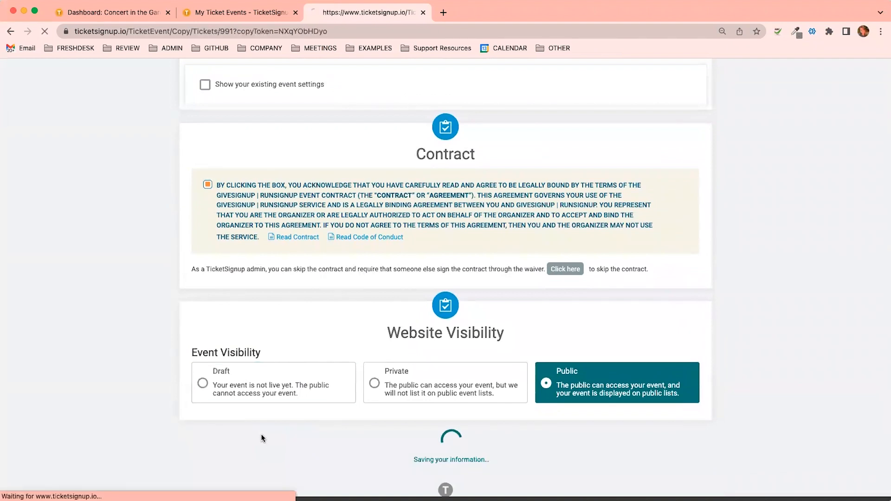
Set both the start and end dates of the Saturday ticket group to 09/12/2023.
scroll(261, 433, "down", 2)
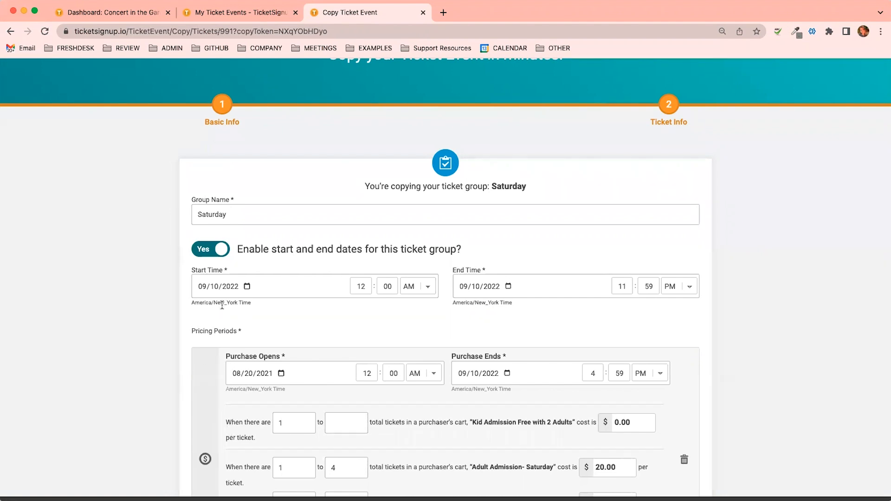
left_click(220, 287)
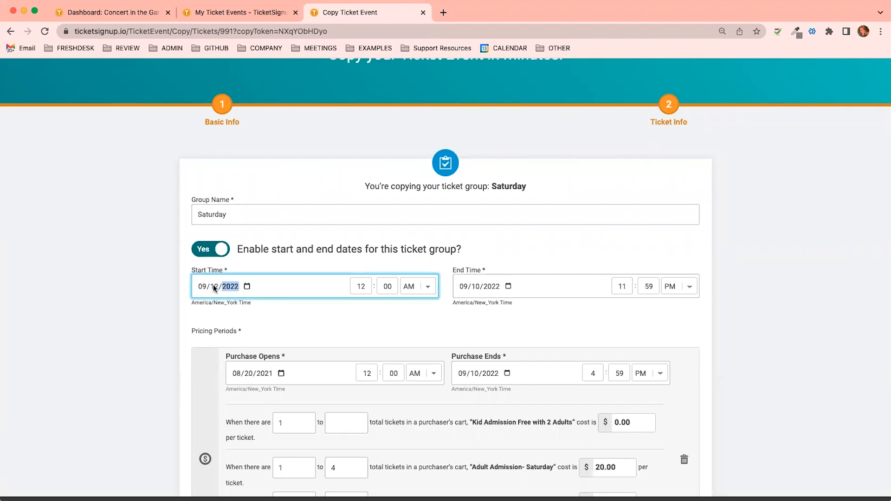
left_click(473, 286)
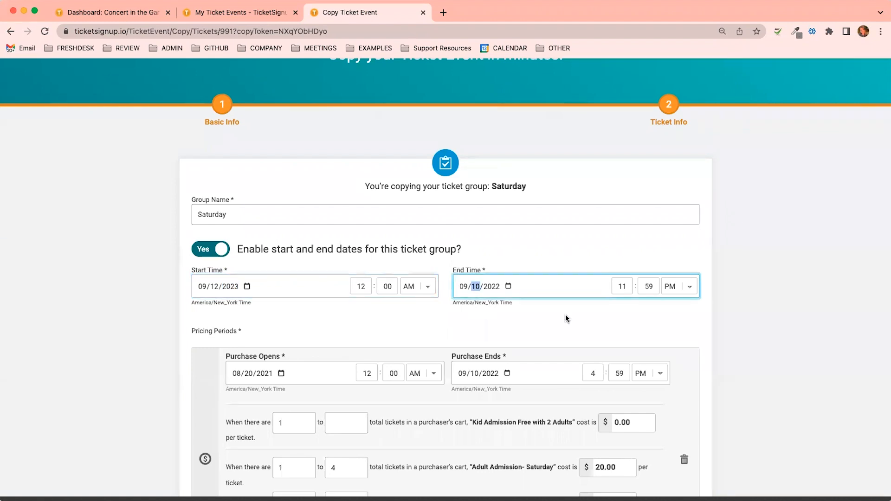
type("1")
key("Up")
scroll(584, 237, "down", 2)
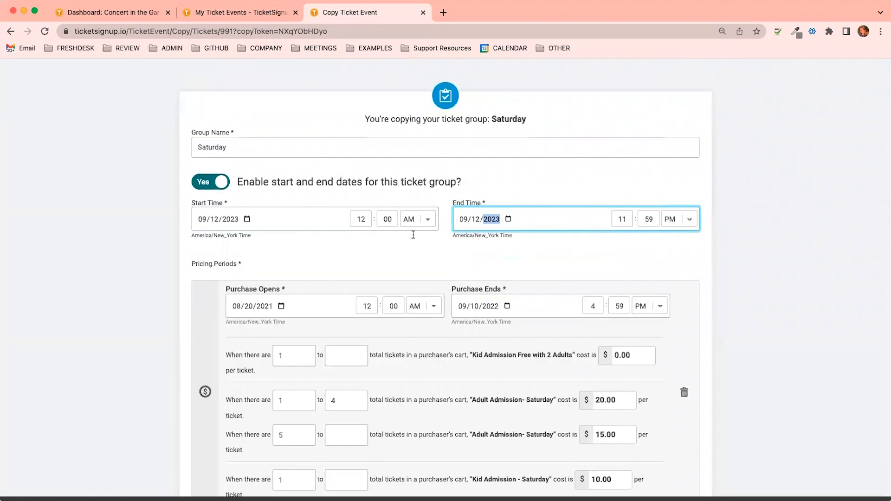
Set the Saturday ticket group's end time to 10:00 PM.
left_click(630, 219)
key("BackSpace")
type("0")
left_click(657, 215)
key("BackSpace")
key("BackSpace")
type("00")
Set the Saturday ticket group's start time to 5:00 PM.
left_click(363, 219)
key("BackSpace")
key("BackSpace")
type("5")
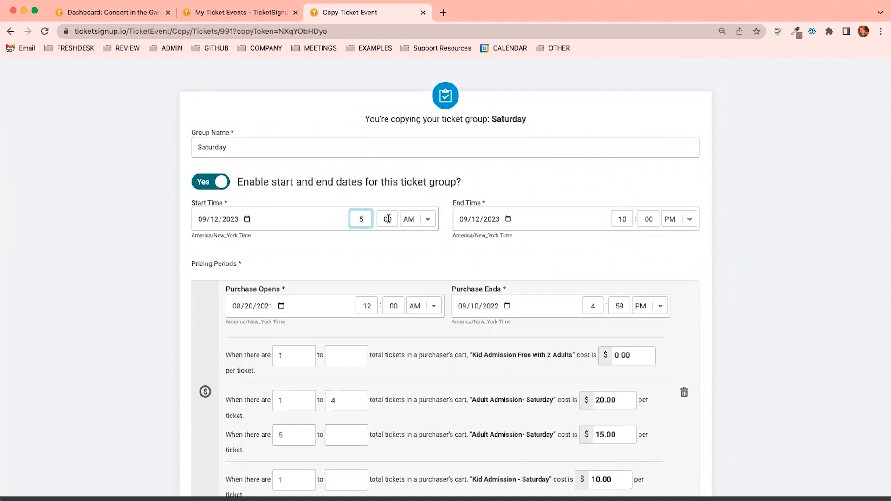
left_click(423, 224)
left_click(412, 228)
Set the Saturday pricing period's purchase opening to 01/20/2022 and move its purchase end to September 12.
scroll(339, 264, "down", 5)
left_click(260, 108)
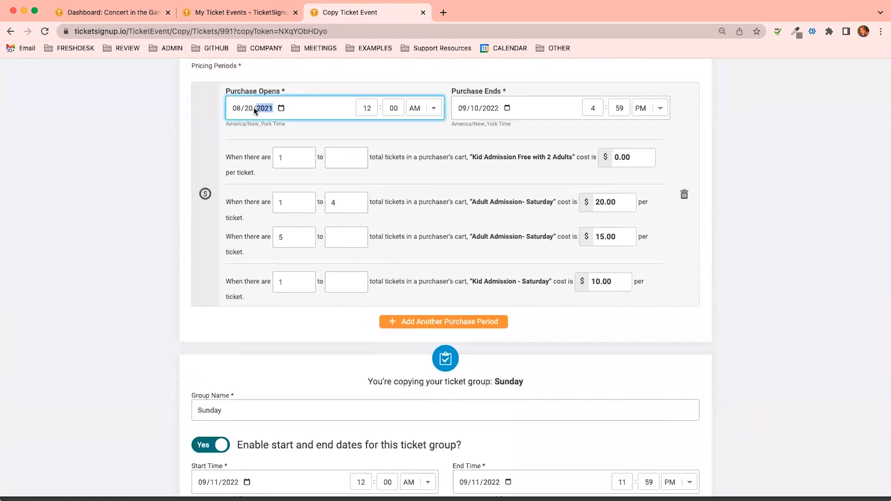
type("2022")
left_click(231, 108)
type("01")
left_click(476, 107)
type("12")
Set the Sunday ticket group's start to 09/13/2023 at 5:00 PM.
scroll(642, 75, "down", 2)
scroll(423, 187, "down", 5)
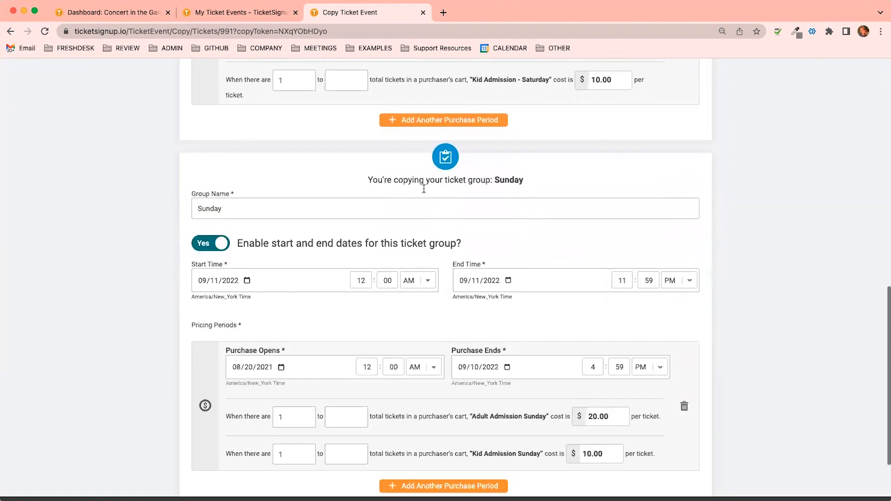
scroll(424, 188, "down", 2)
left_click(213, 229)
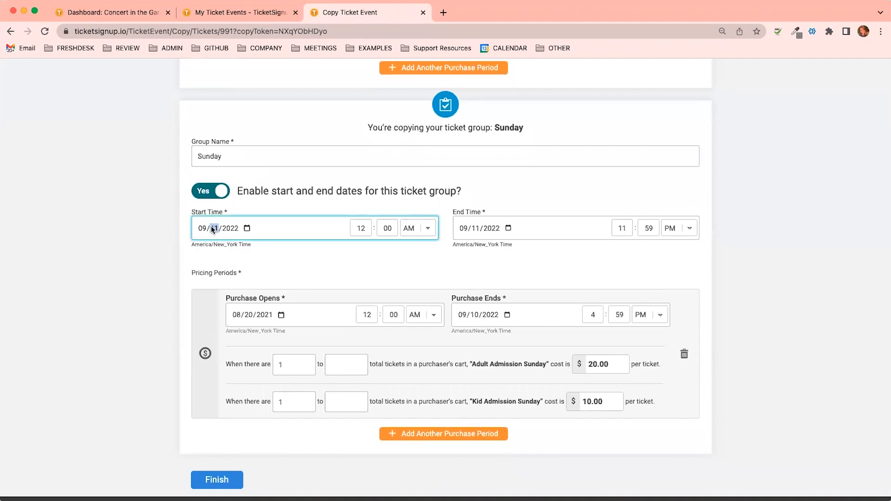
type("13/")
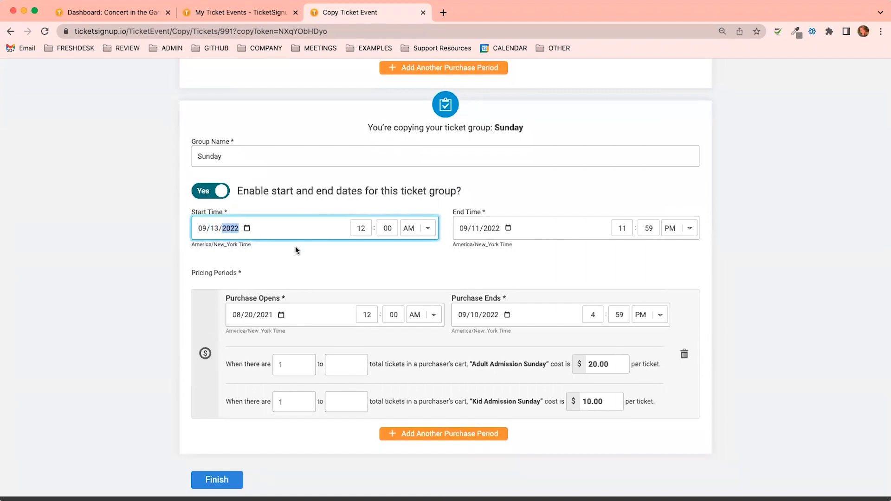
type("2023")
left_click(367, 226)
type("5")
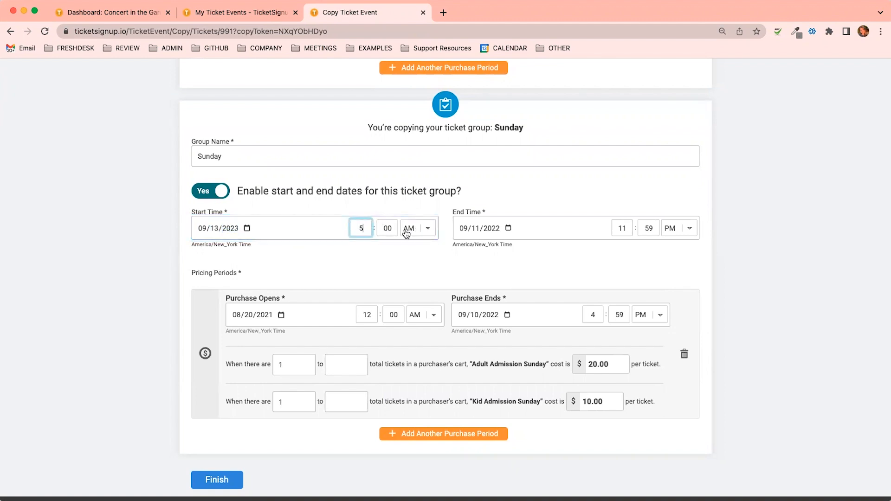
left_click(415, 228)
left_click(415, 240)
Set the Sunday ticket group's end to 09/13/2023 at 10:00 PM.
left_click(475, 228)
type("13")
left_click(629, 227)
type("10")
left_click(652, 228)
key("BackSpace")
key("BackSpace")
type("00")
left_click(402, 267)
scroll(391, 280, "down", 2)
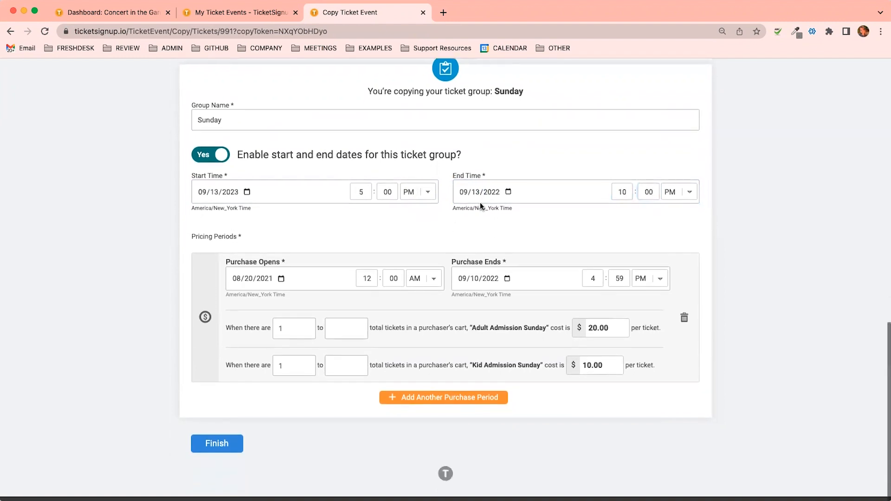
left_click(492, 192)
type("2023")
Set the Sunday purchase period to open 01/20/2023 and end 09/13/2023, and finish copying the event.
left_click(265, 280)
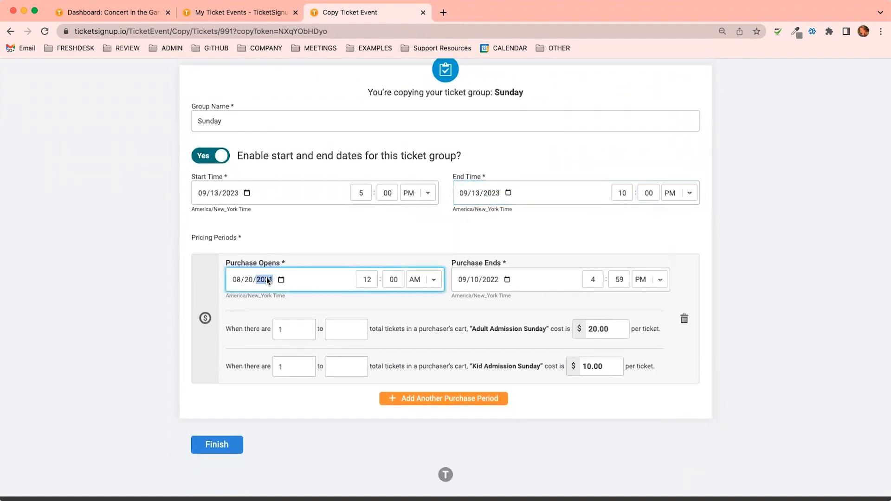
type("2023")
left_click(236, 280)
type("01")
left_click(489, 281)
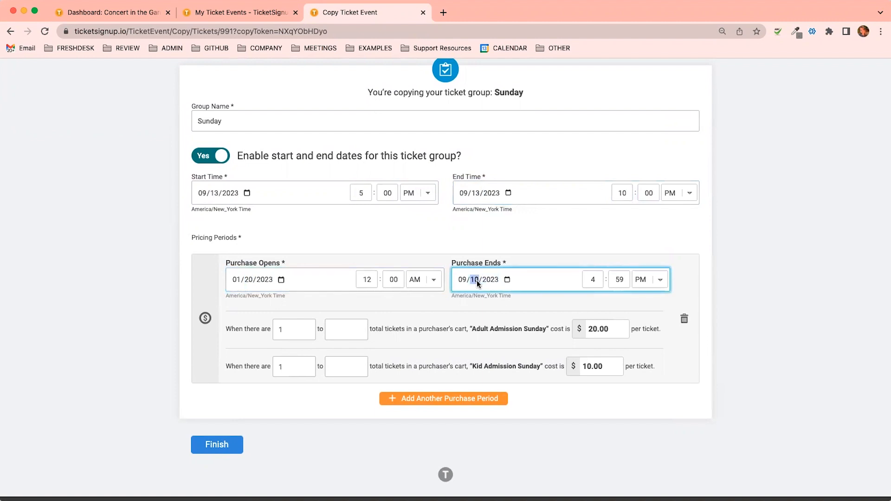
type("13")
left_click(399, 353)
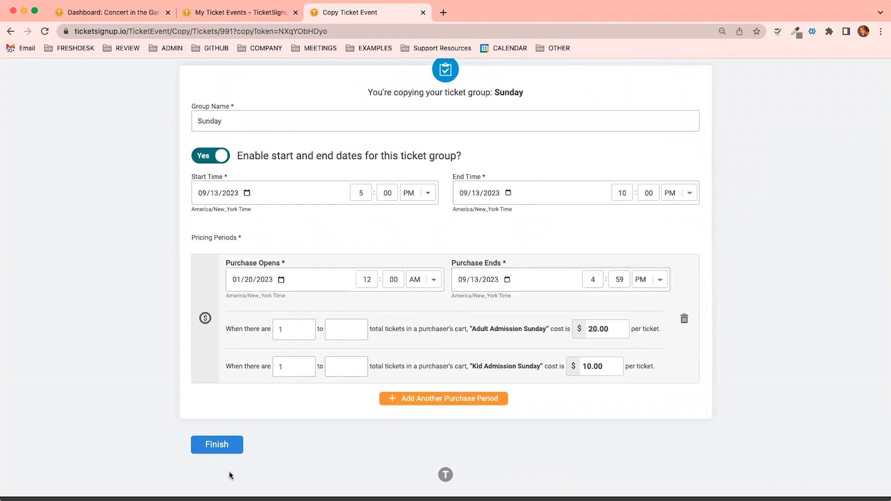
left_click(233, 451)
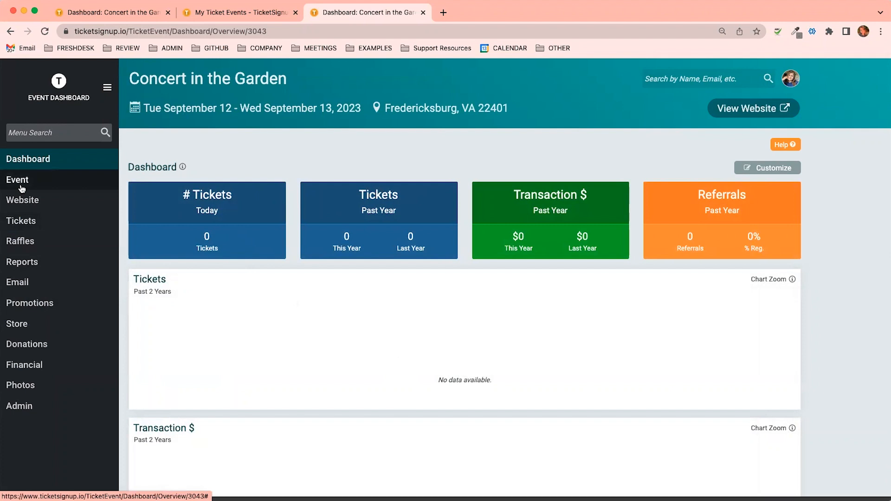
Open the ticket pricing settings and review the Saturday group's purchase period and ticket prices.
left_click(28, 224)
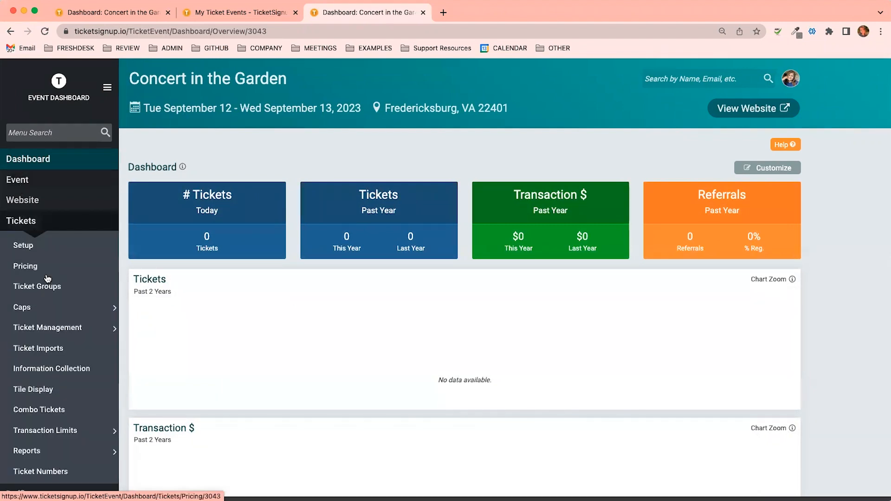
left_click(32, 262)
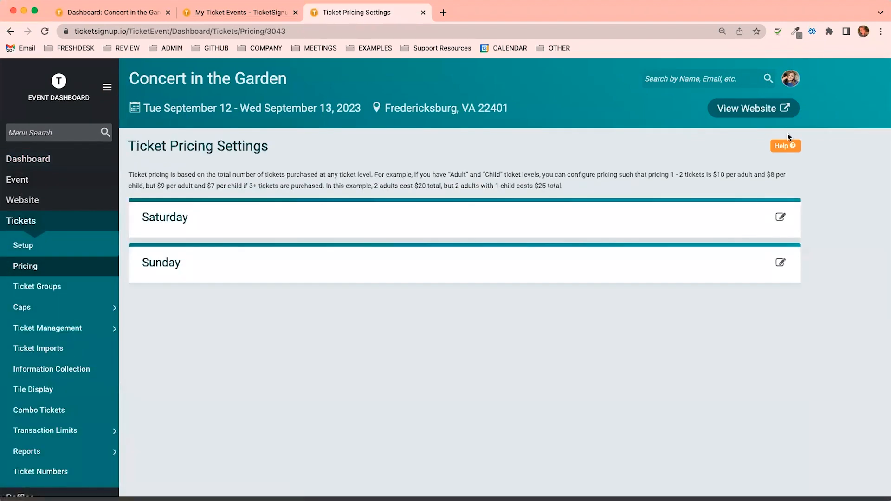
left_click(780, 217)
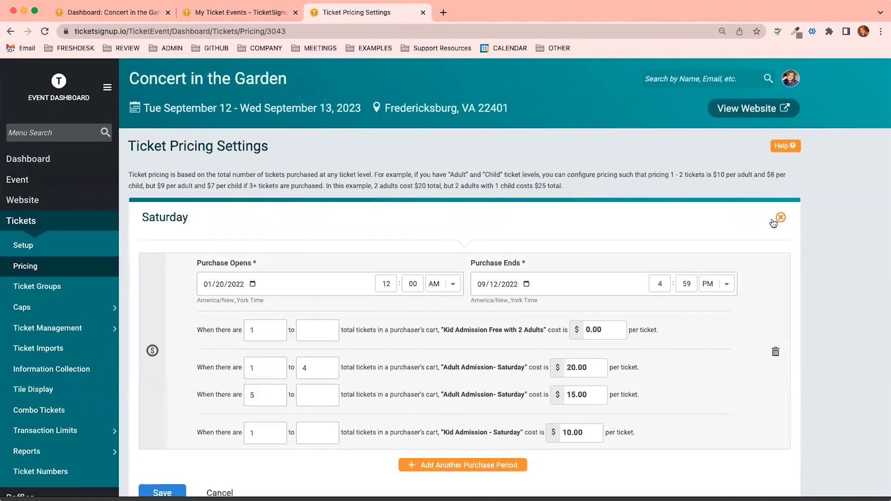
left_click(780, 217)
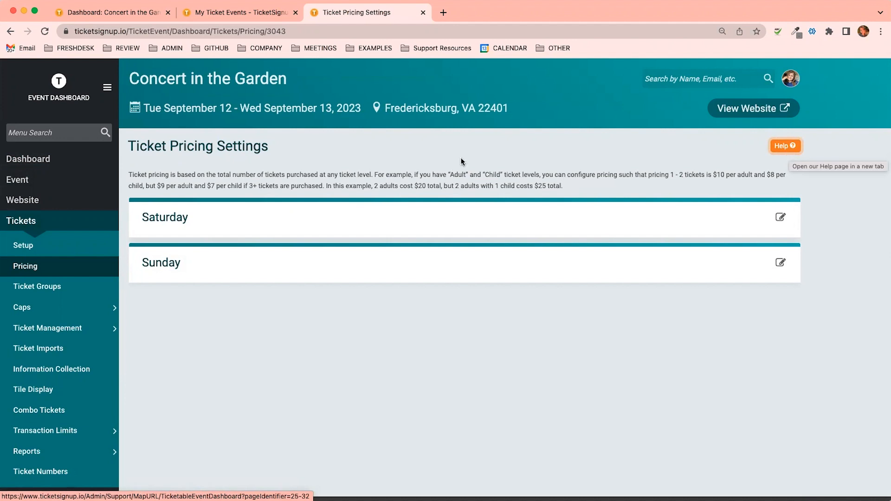
left_click(36, 224)
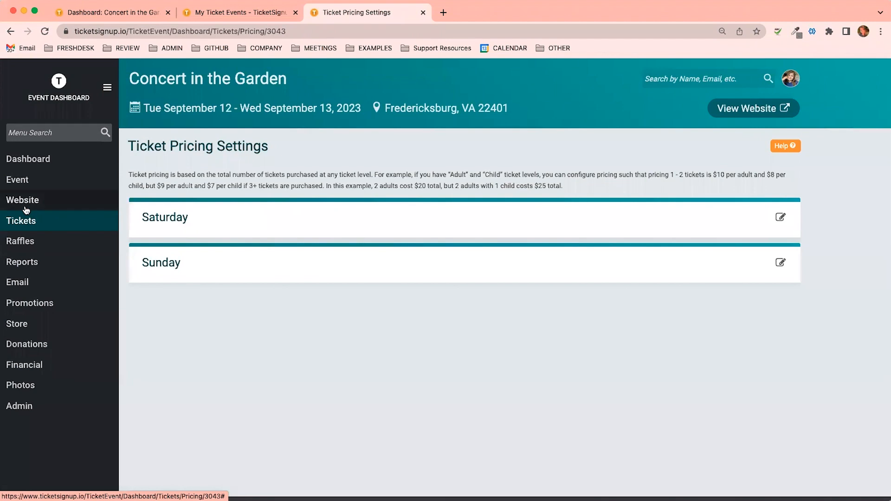
Check the event website's Domains page and look over the Info page in the Website Builder.
left_click(23, 200)
left_click(39, 246)
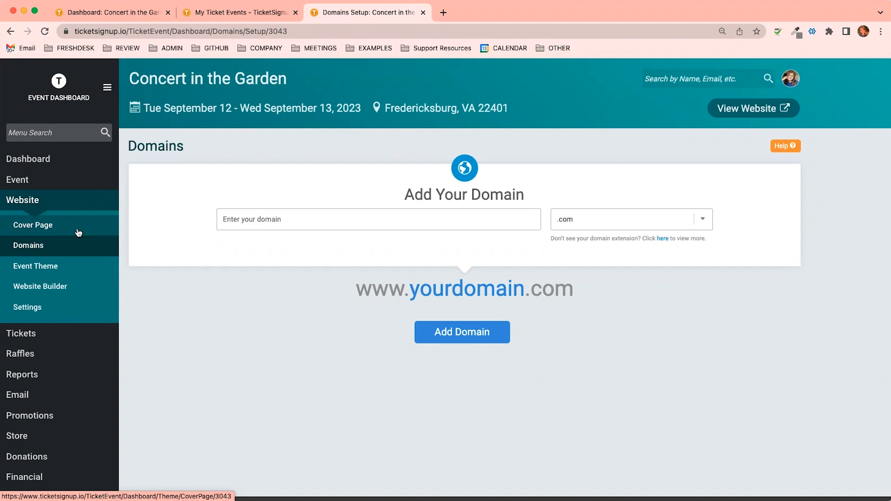
left_click(57, 287)
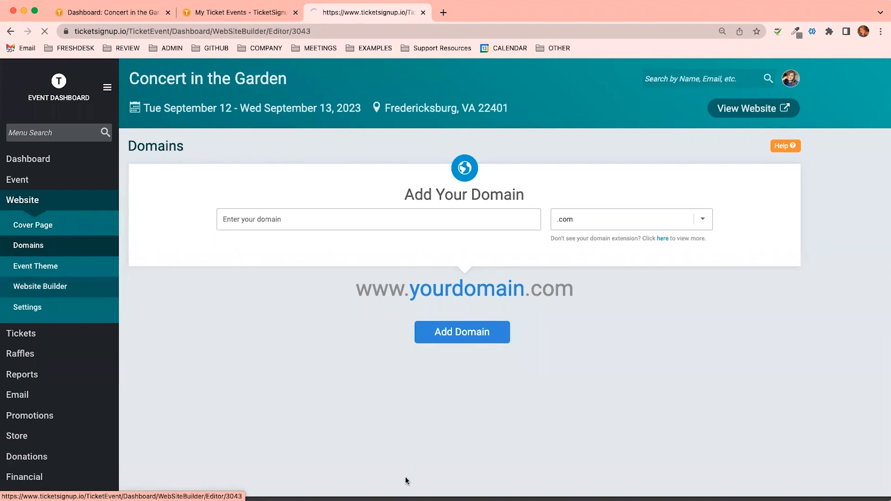
scroll(190, 386, "down", 3)
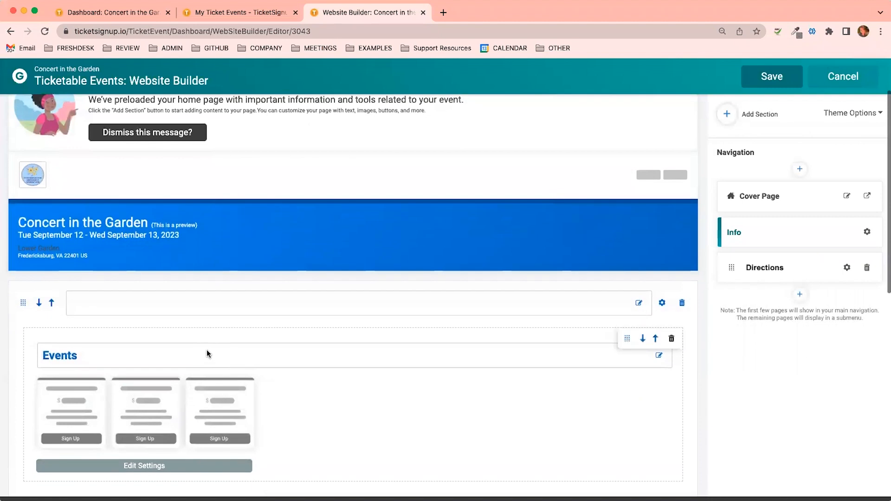
scroll(207, 349, "down", 2)
scroll(207, 353, "down", 1)
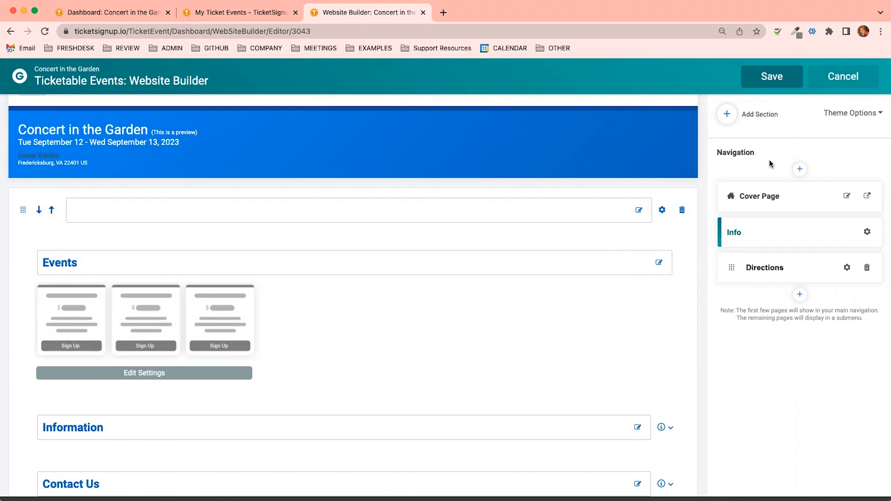
scroll(557, 193, "up", 5)
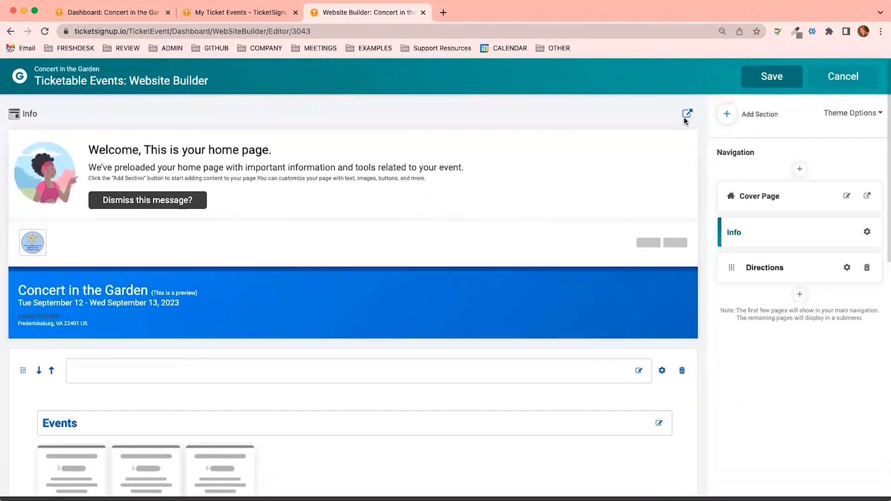
Preview the Info page on the public event website, and leave the Website Builder without saving.
left_click(687, 115)
scroll(401, 254, "down", 4)
scroll(401, 253, "down", 5)
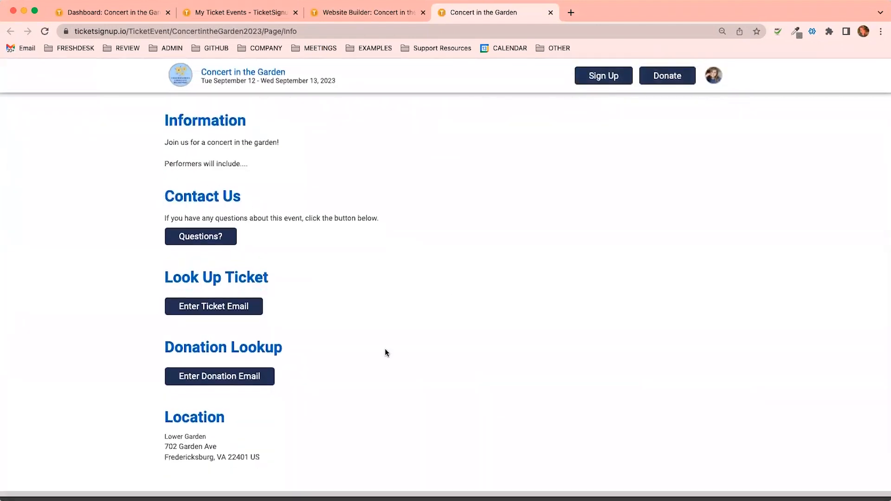
left_click(377, 17)
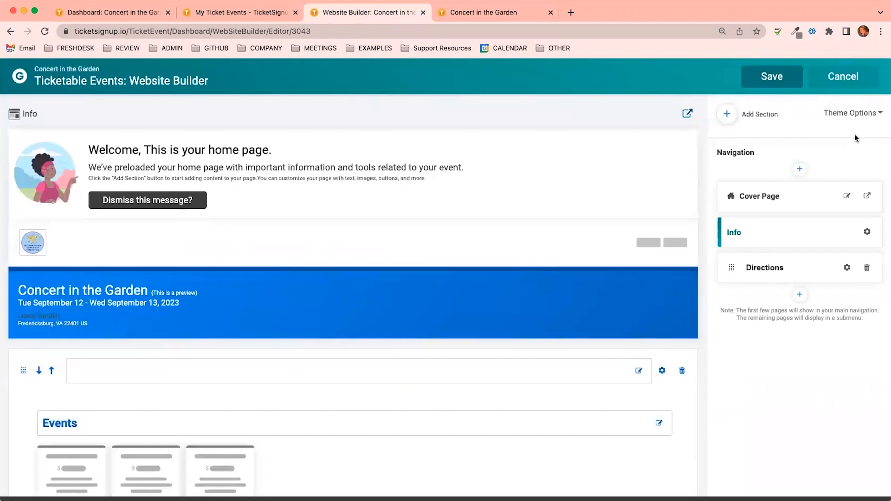
left_click(843, 77)
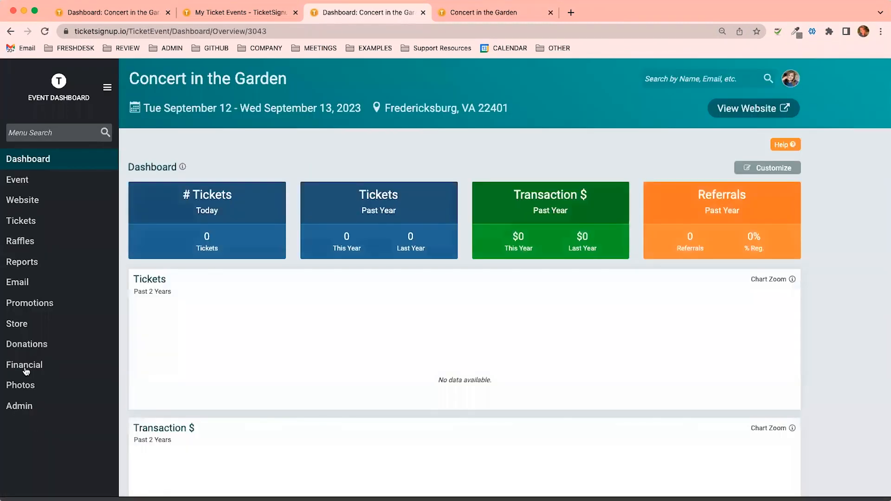
View the payment account details in the event's Financial Summary.
left_click(24, 365)
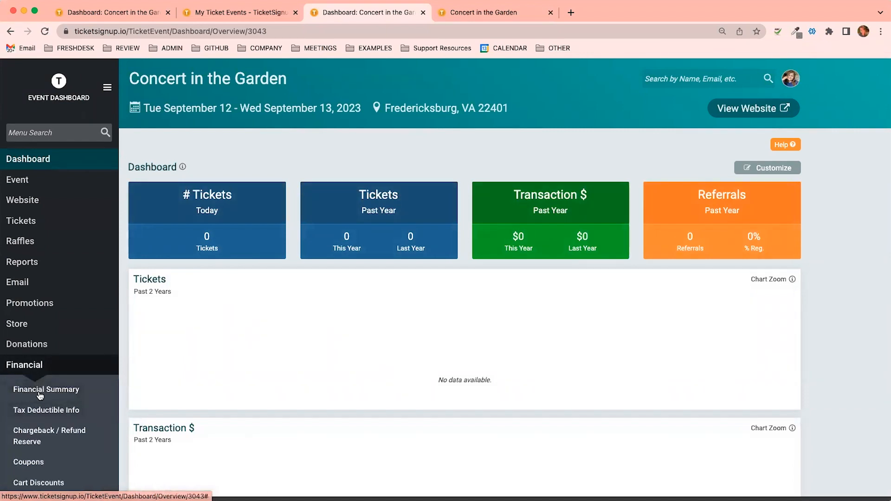
scroll(40, 394, "down", 2)
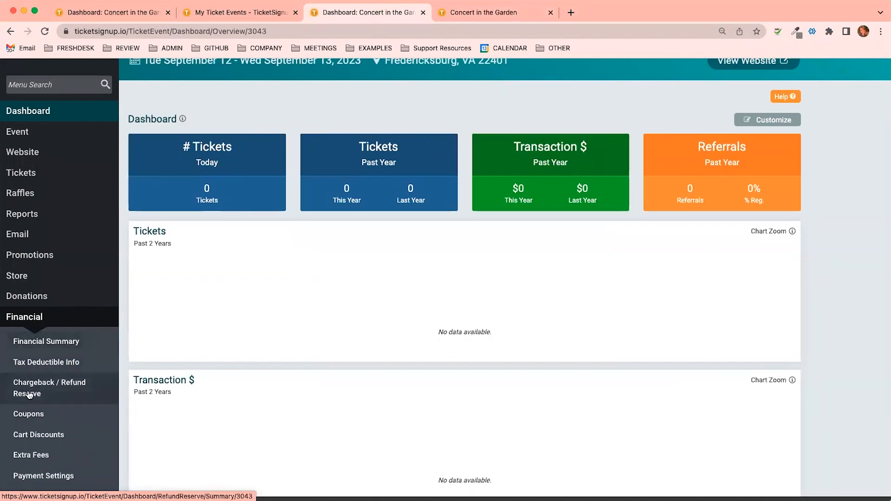
left_click(44, 342)
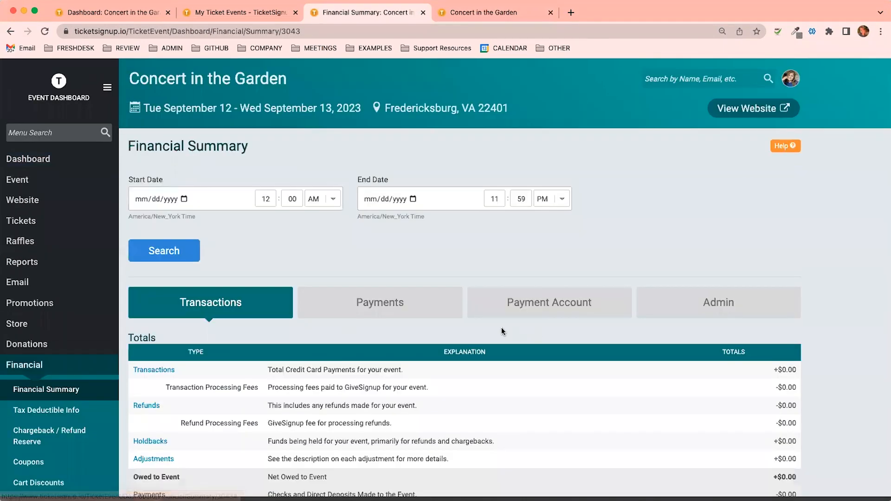
left_click(540, 297)
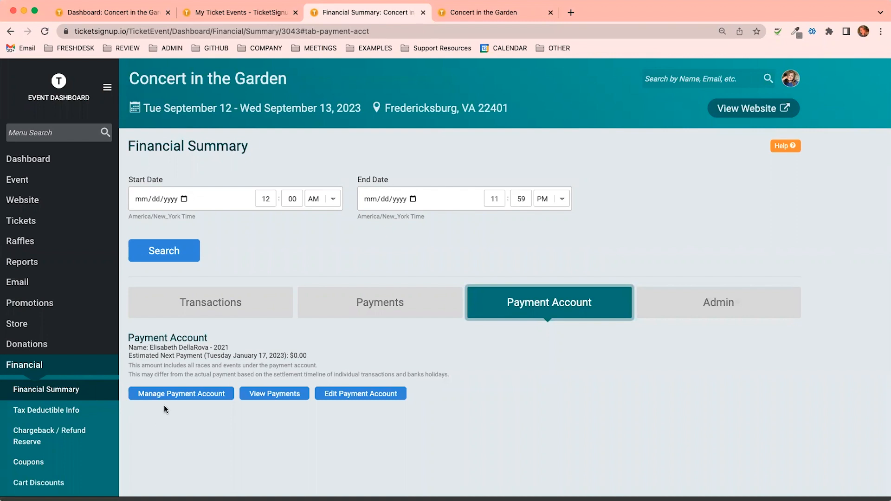
Review the event's Chargeback / Refund Reserve settings.
scroll(169, 402, "down", 3)
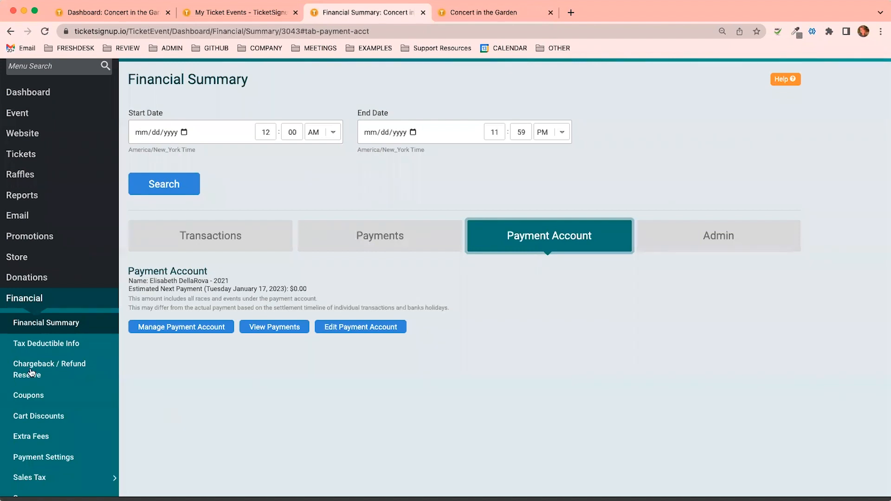
left_click(90, 372)
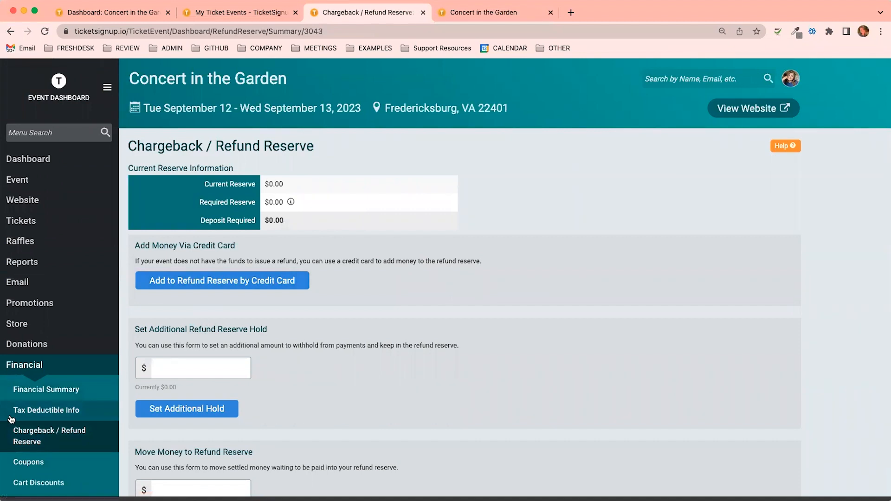
scroll(11, 420, "down", 1)
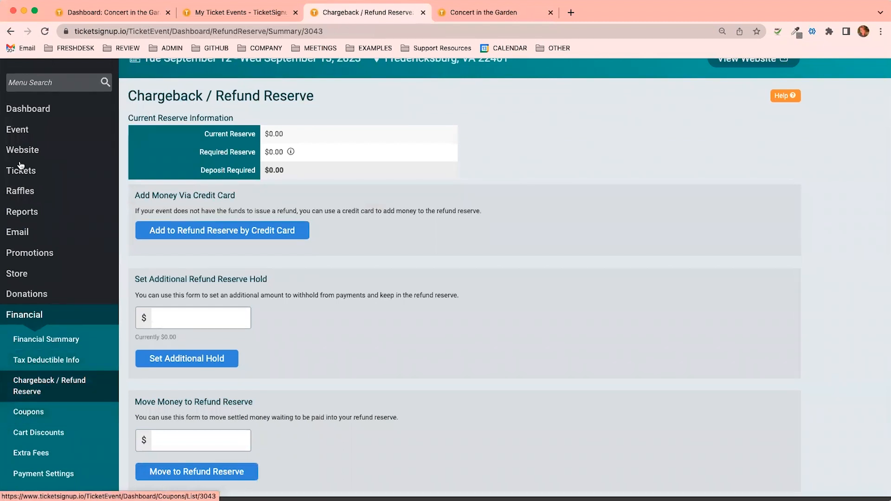
Open the event's notifications and examine the user email content of the Tickets Purchased notification.
left_click(18, 130)
left_click(35, 256)
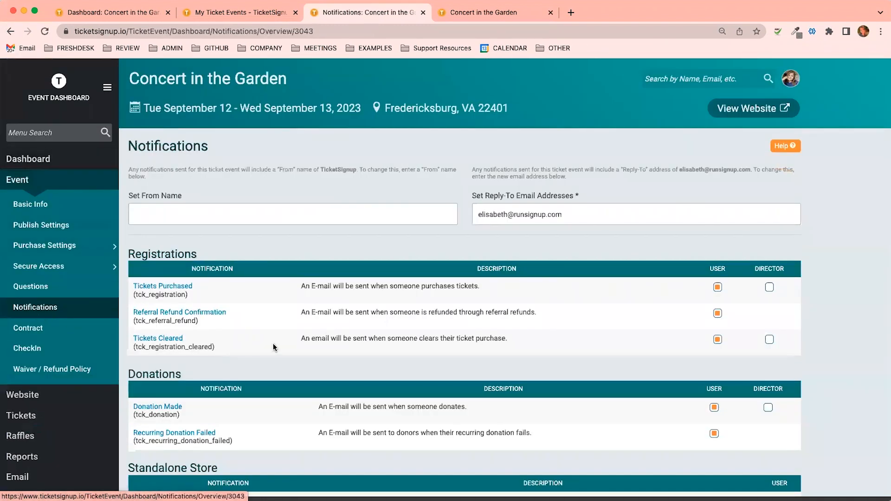
left_click(167, 287)
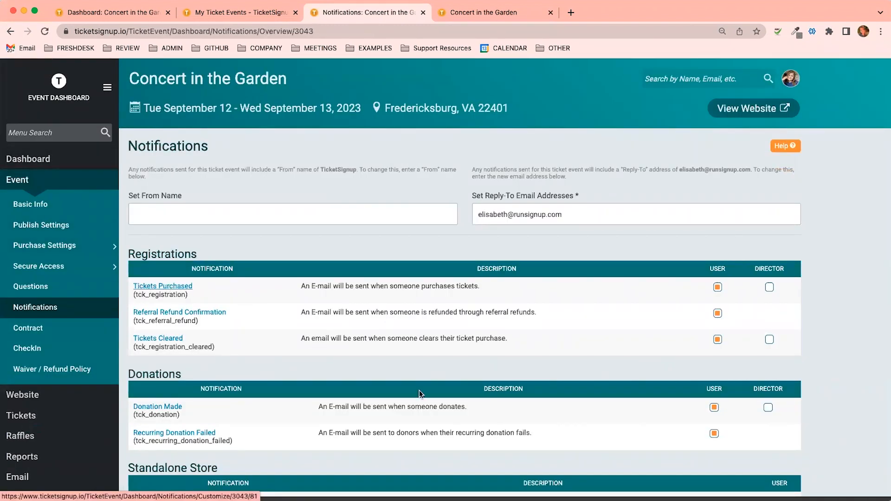
scroll(286, 379, "down", 1)
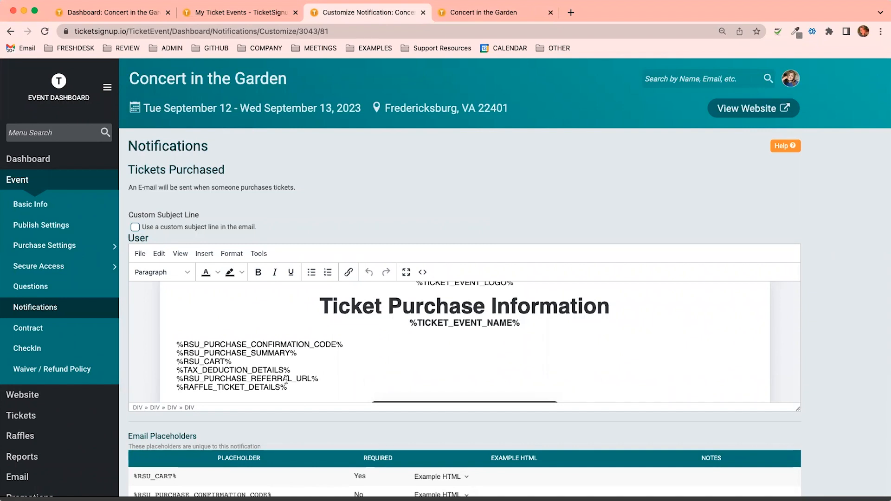
left_click(175, 343)
scroll(399, 362, "down", 2)
scroll(399, 362, "up", 3)
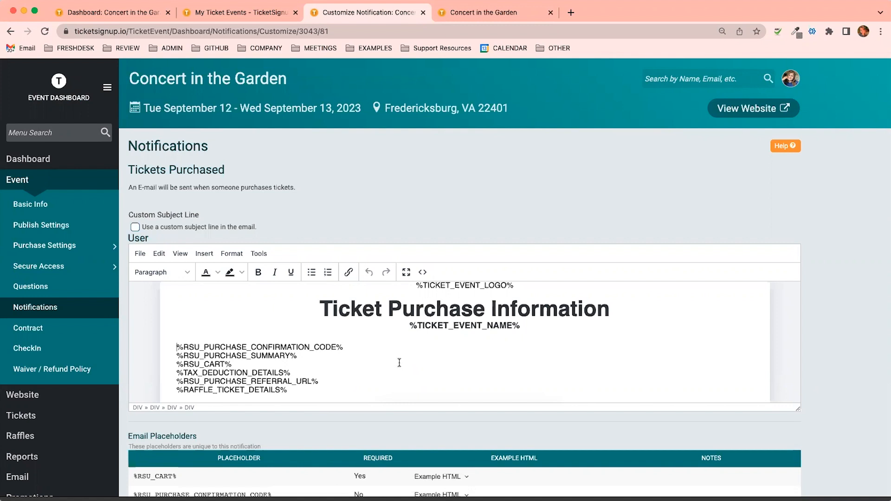
Look through the available email options and the email placeholders of the Tickets Purchased notification.
left_click(21, 478)
scroll(20, 480, "down", 3)
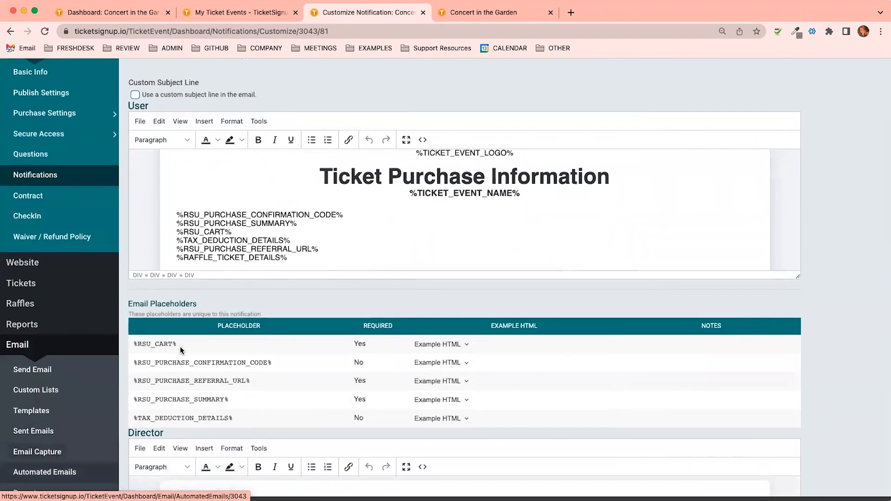
scroll(125, 215, "up", 3)
scroll(137, 296, "down", 2)
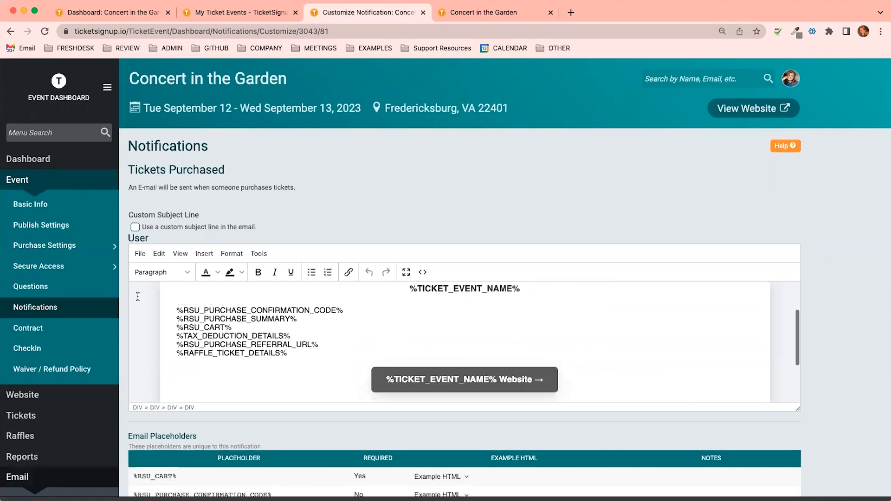
scroll(138, 296, "down", 2)
scroll(139, 297, "up", 4)
scroll(194, 214, "down", 4)
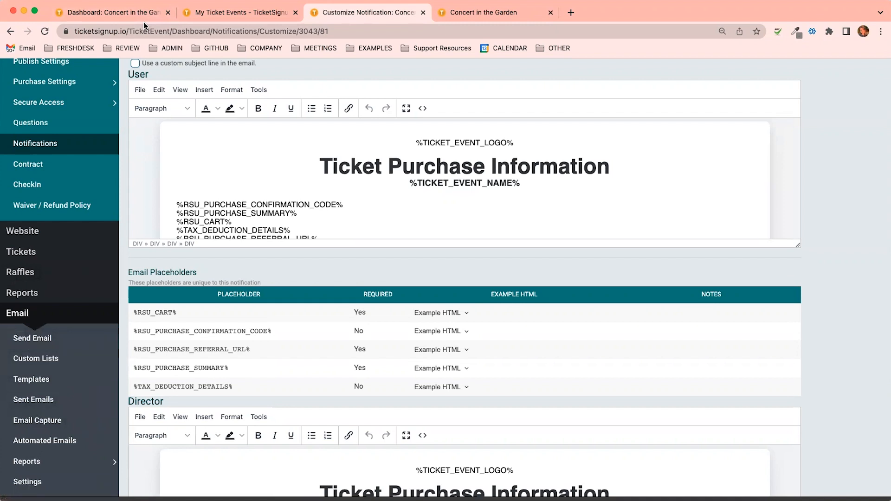
Switch to the past September 10, 2022 event and export its Ticket Purchases report as a CSV file.
left_click(104, 14)
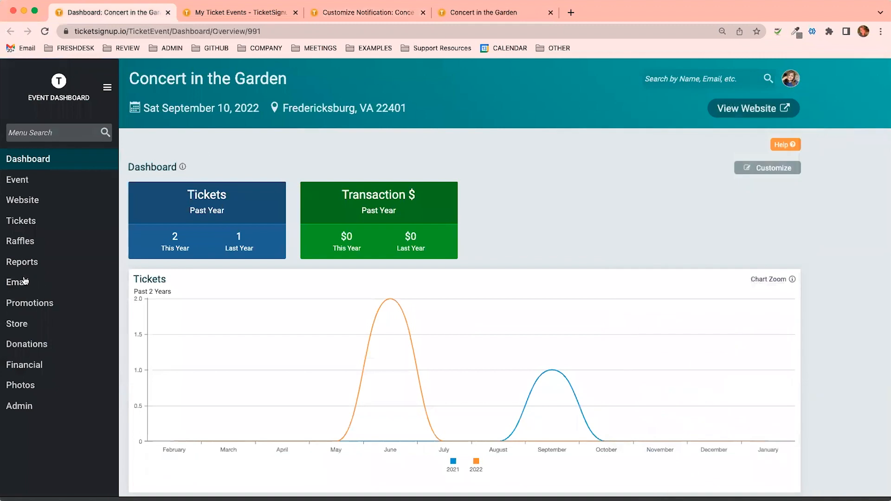
left_click(23, 281)
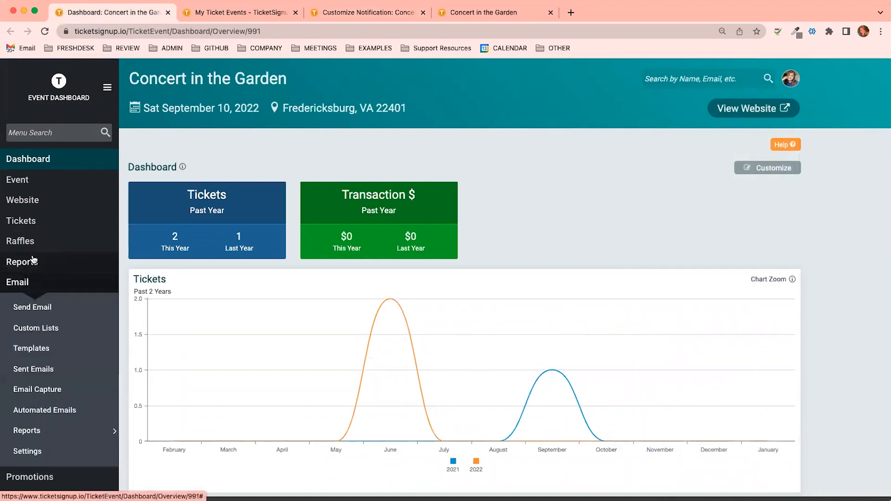
left_click(33, 261)
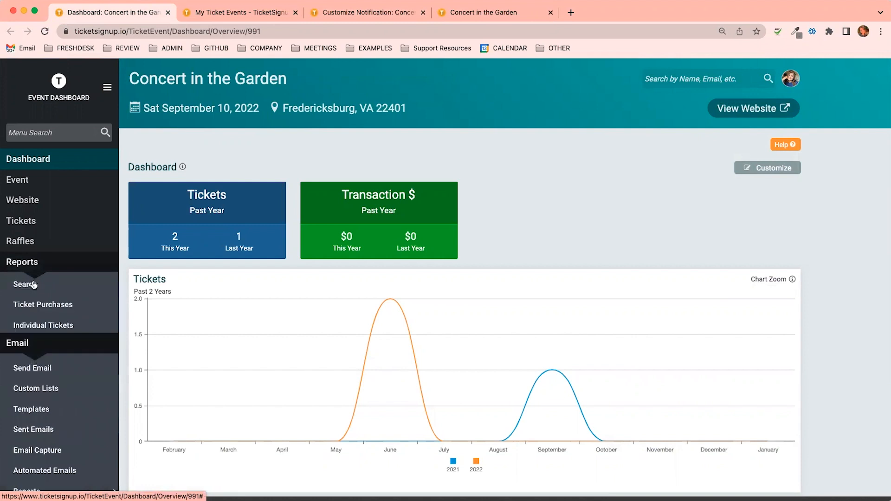
left_click(34, 308)
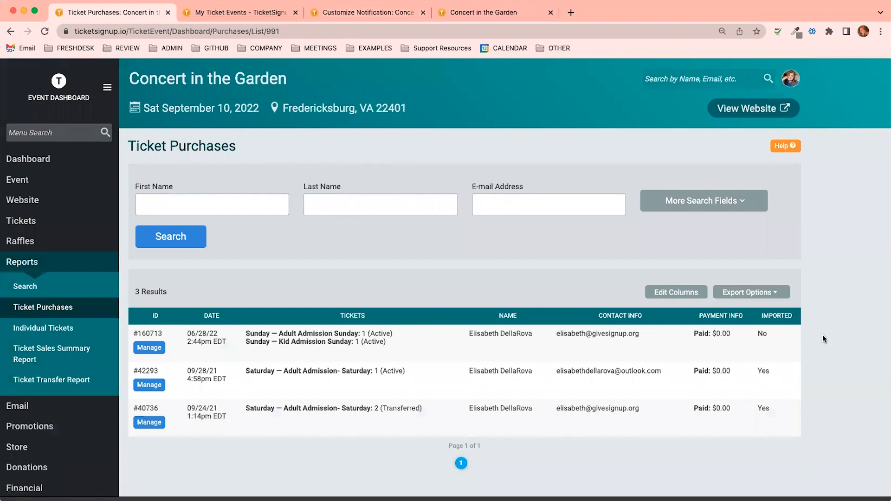
left_click(728, 297)
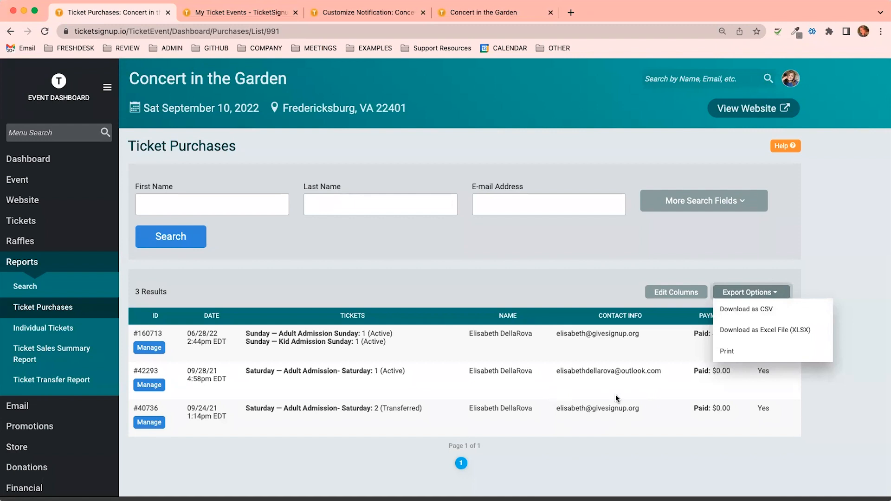
left_click(752, 330)
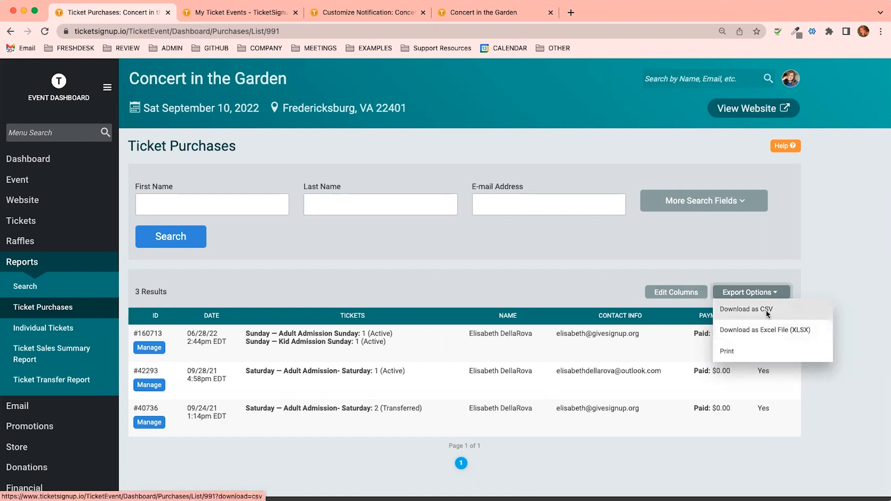
left_click(729, 310)
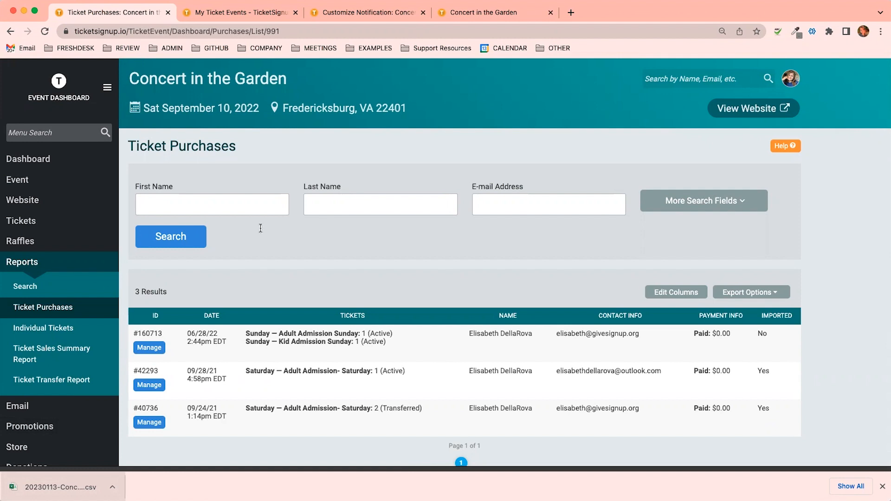
Switch back to the September 2023 Concert in the Garden event and open its custom email lists.
left_click(449, 11)
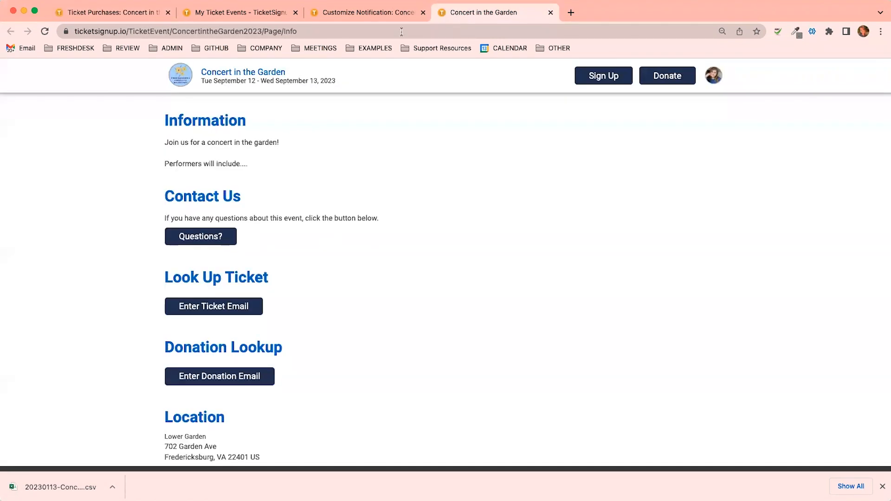
left_click(374, 14)
scroll(73, 274, "down", 2)
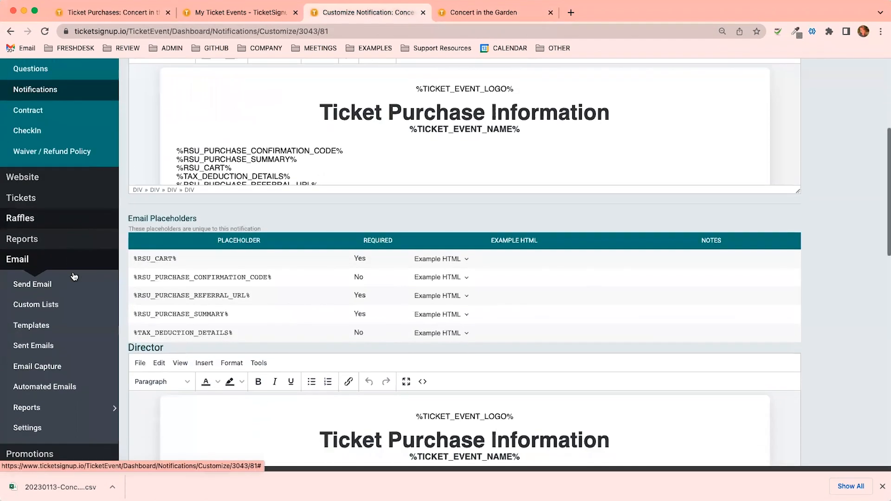
left_click(54, 308)
Create a new custom contact list named "2022 Attendees" for the 2023 event.
left_click(191, 204)
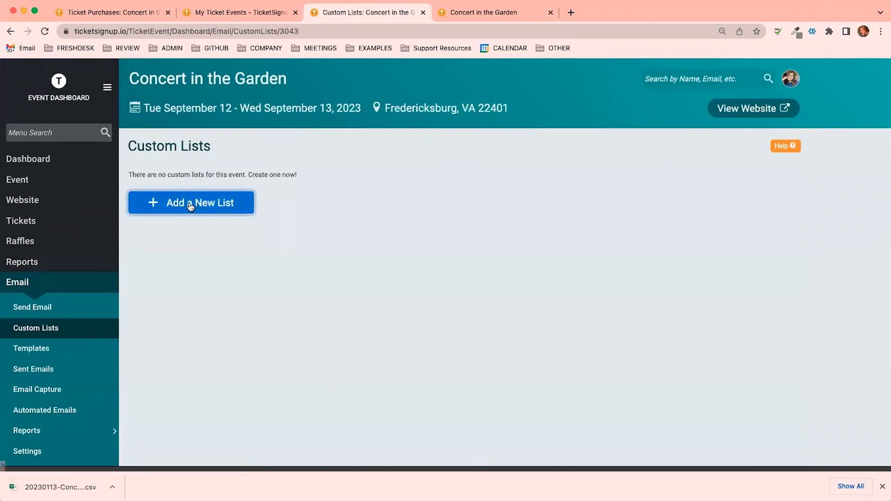
left_click(184, 200)
type("@022")
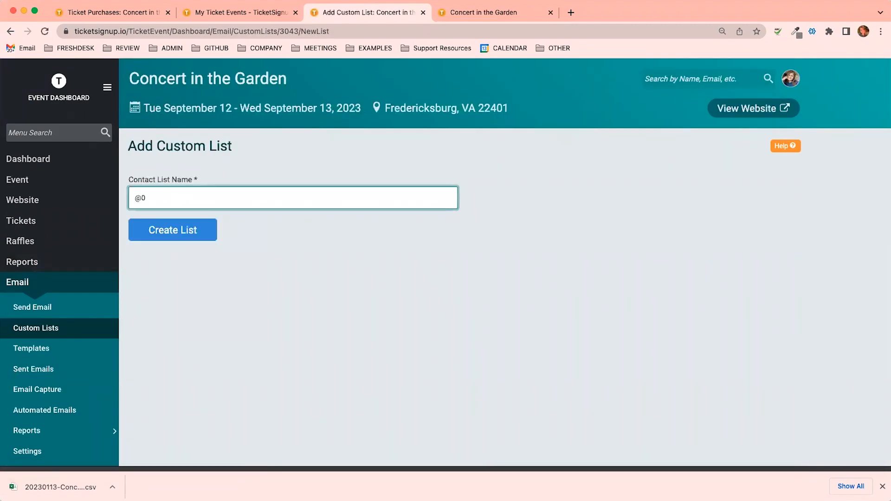
key("BackSpace")
key("BackSpace")
key("BackSpace")
type("2022 ")
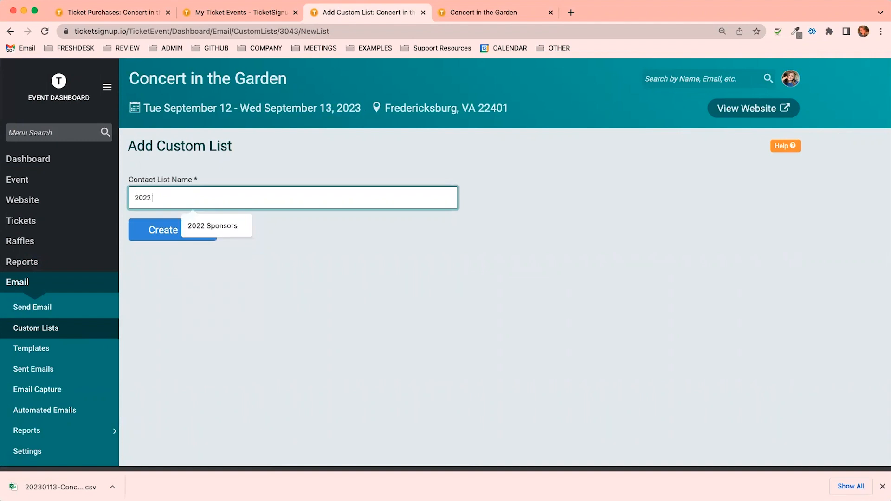
type("Attendees")
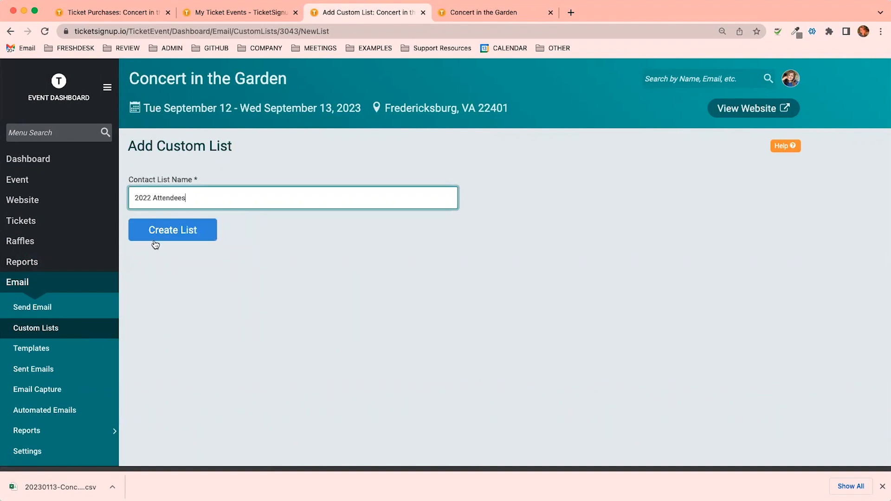
left_click(162, 237)
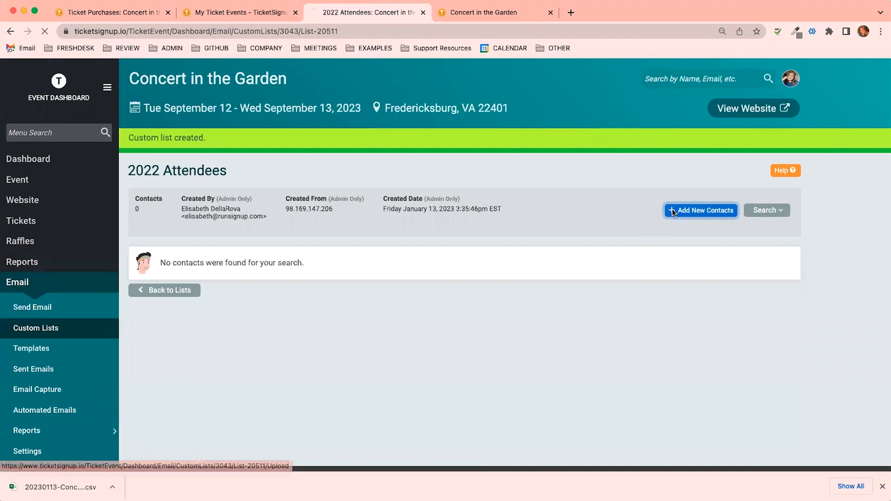
Try adding contacts to the 2022 Attendees list from the exported ticket purchases CSV file, and cancel the upload before importing.
left_click(673, 211)
left_click(282, 122)
left_click_drag(52, 484, 357, 224)
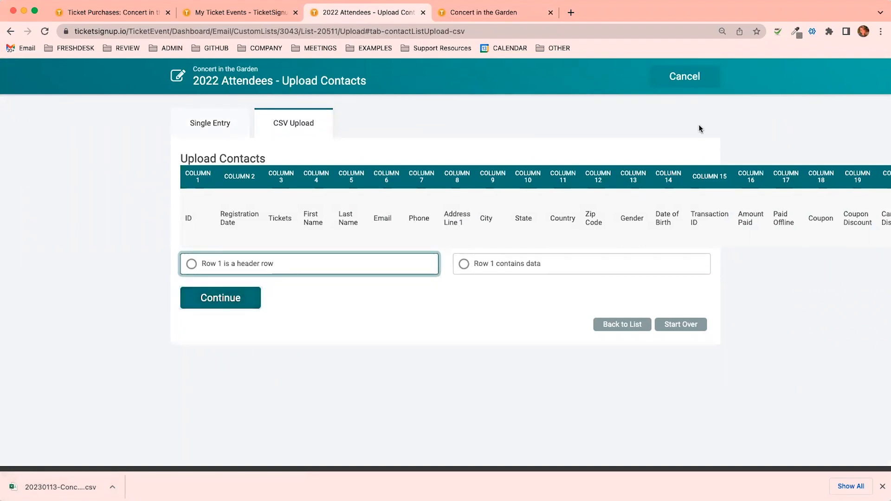
left_click(683, 84)
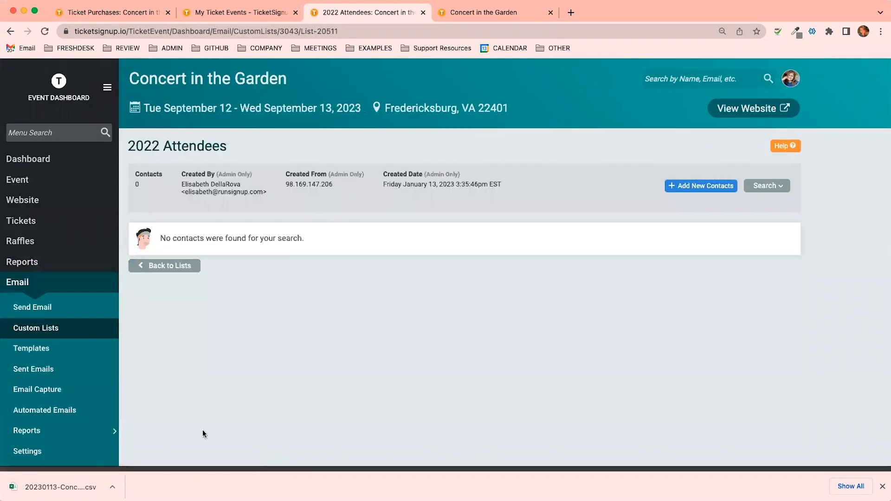